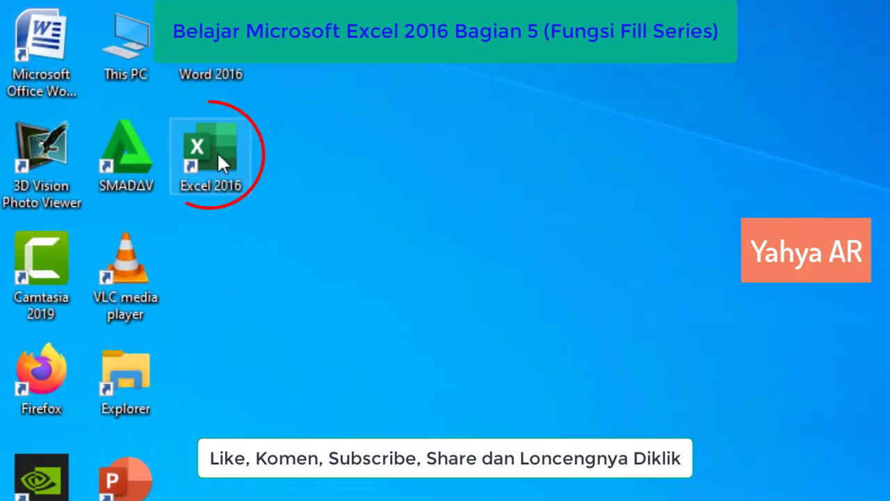
Launch Excel 2016, create a blank workbook, and select cell B2.
{"action": "double_click", "coordinate": [218, 155]}
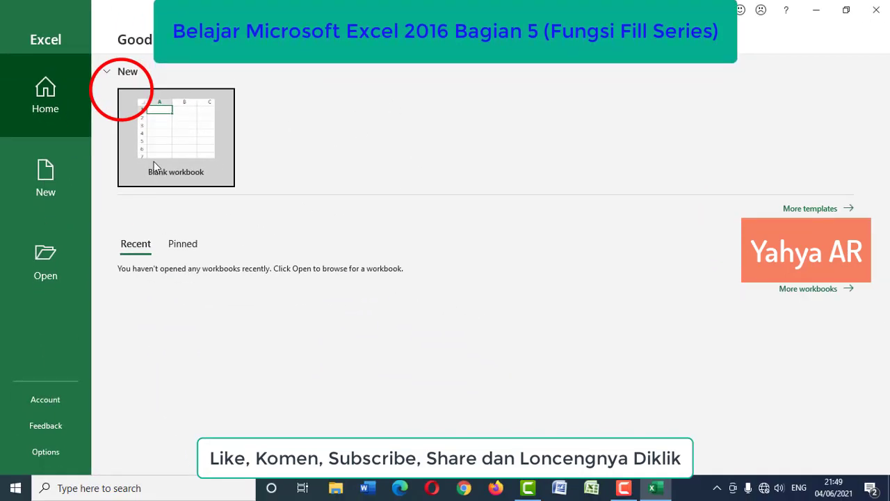
{"action": "left_click", "coordinate": [182, 137]}
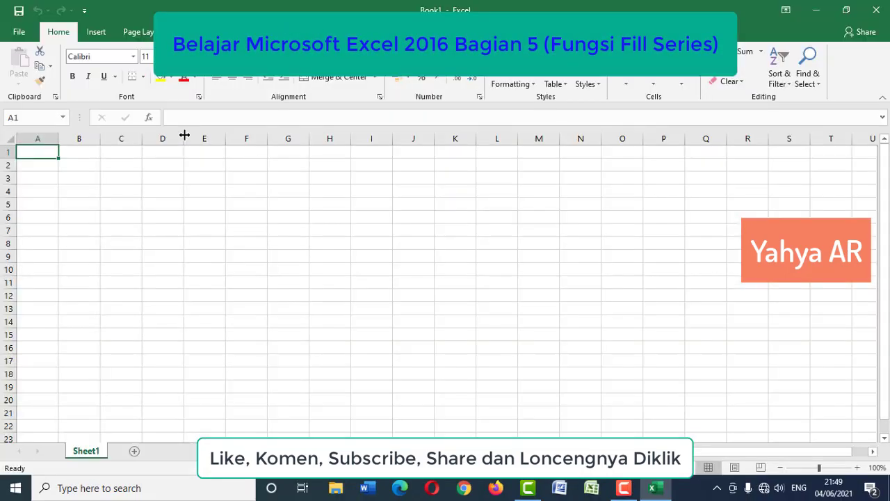
{"action": "left_click", "coordinate": [77, 165]}
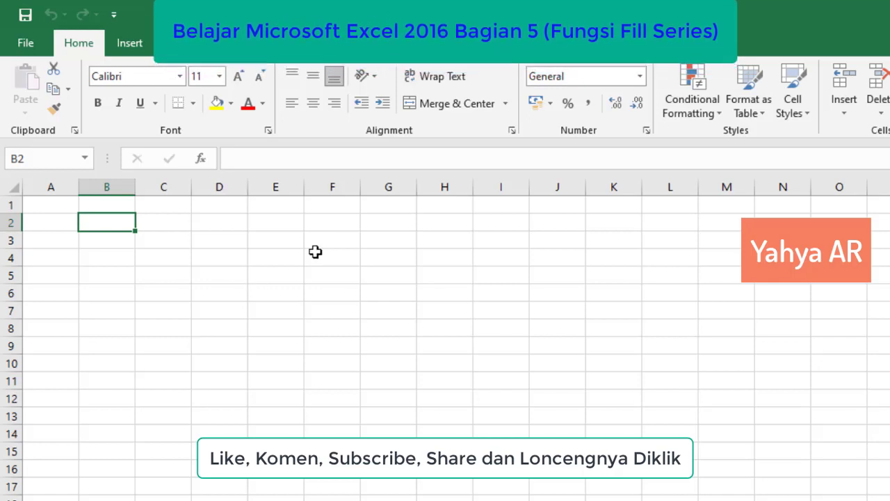
Enter the heading 'No.' in cell C2.
{"action": "left_click", "coordinate": [150, 227]}
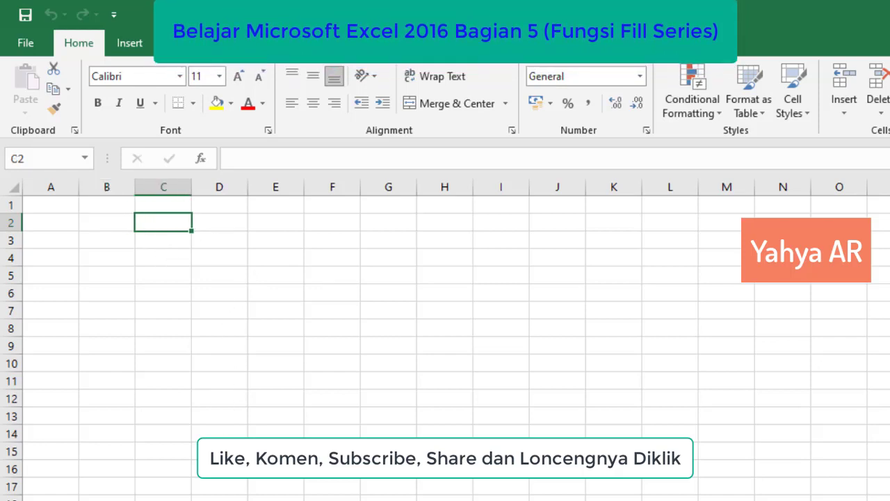
{"action": "type", "text": "No."}
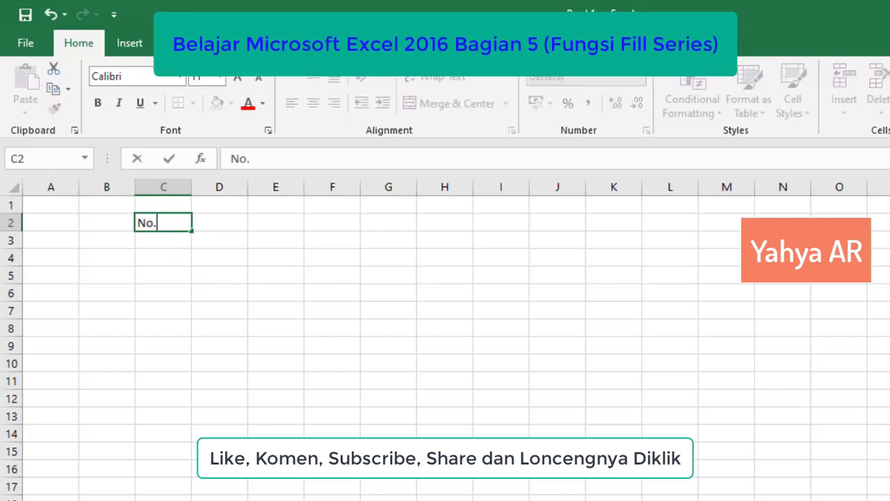
{"action": "key", "text": "Return"}
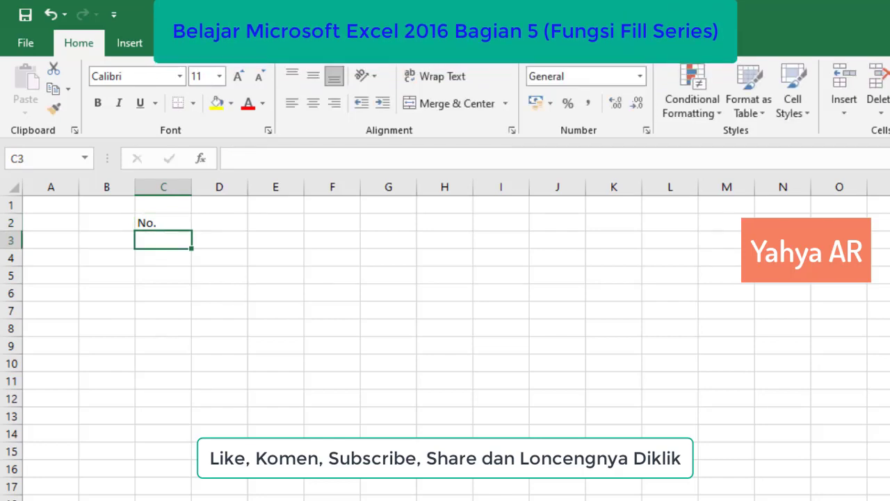
List the numbers 1 through 6 in C3:C8 below the heading.
{"action": "type", "text": "1"}
{"action": "key", "text": "Return"}
{"action": "type", "text": "2"}
{"action": "key", "text": "Return"}
{"action": "type", "text": "3"}
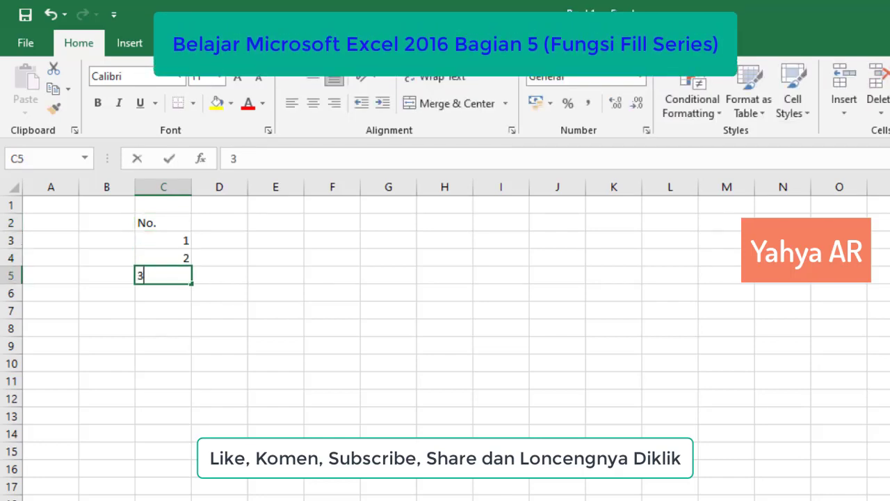
{"action": "key", "text": "Return"}
{"action": "type", "text": "4"}
{"action": "key", "text": "Return"}
{"action": "type", "text": "5"}
{"action": "key", "text": "Return"}
{"action": "type", "text": "6"}
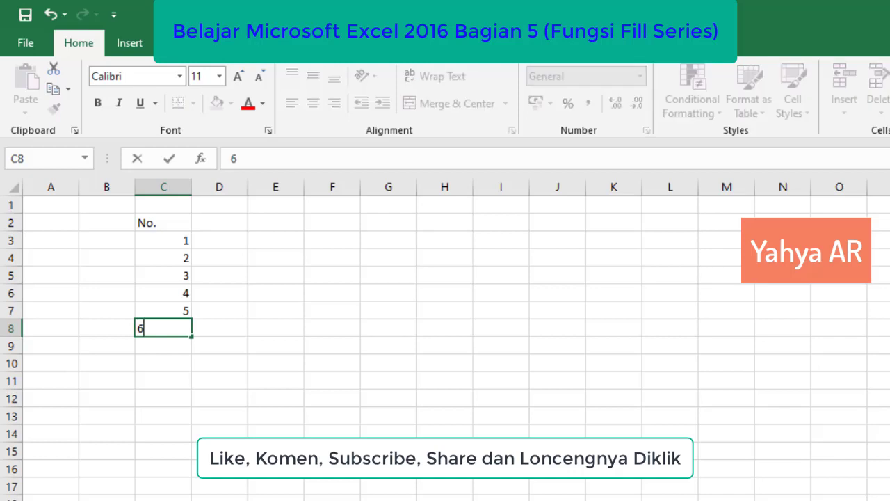
{"action": "key", "text": "Return"}
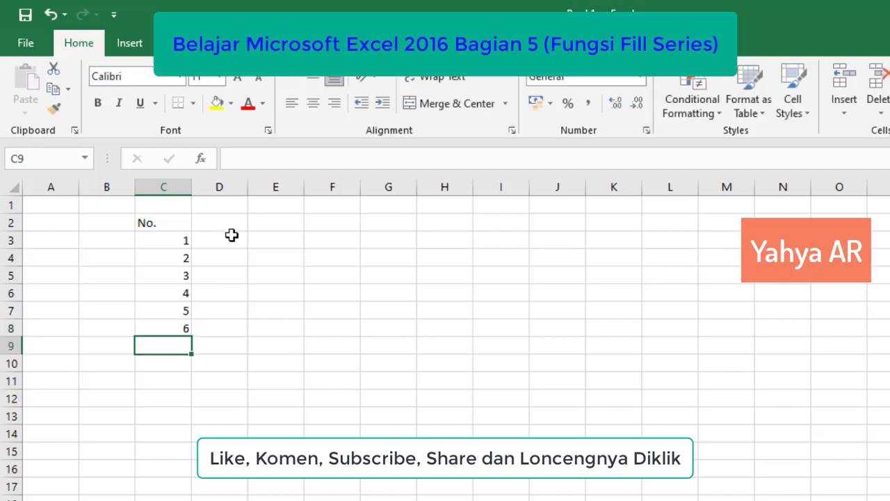
{"action": "left_click", "coordinate": [268, 227]}
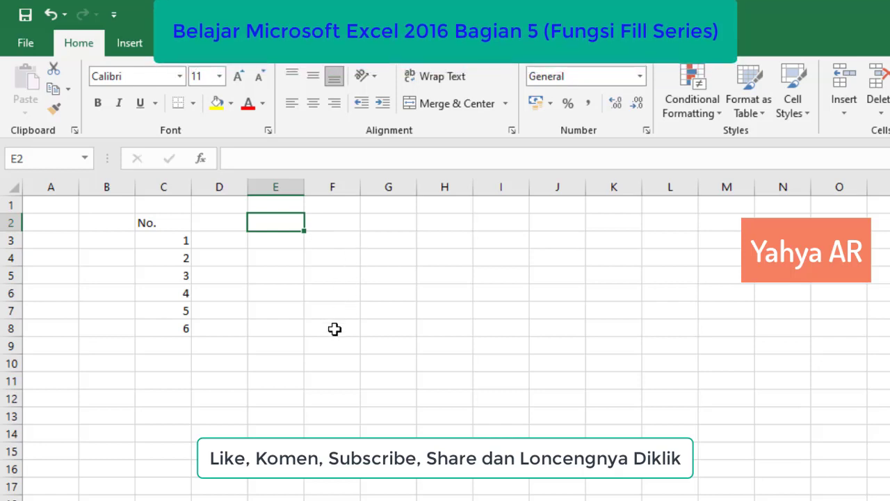
Enter the starting values 1 in E3 and 2 in E4.
{"action": "key", "text": "Down"}
{"action": "type", "text": "1"}
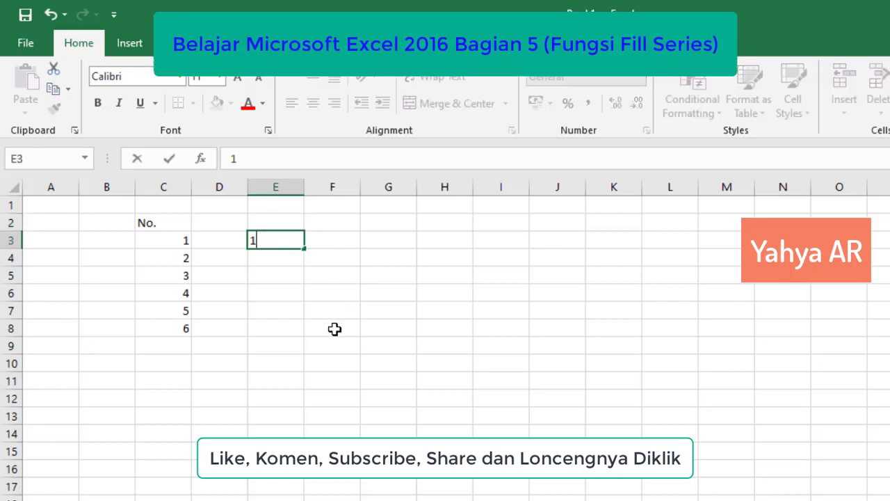
{"action": "key", "text": "Return"}
{"action": "type", "text": "2"}
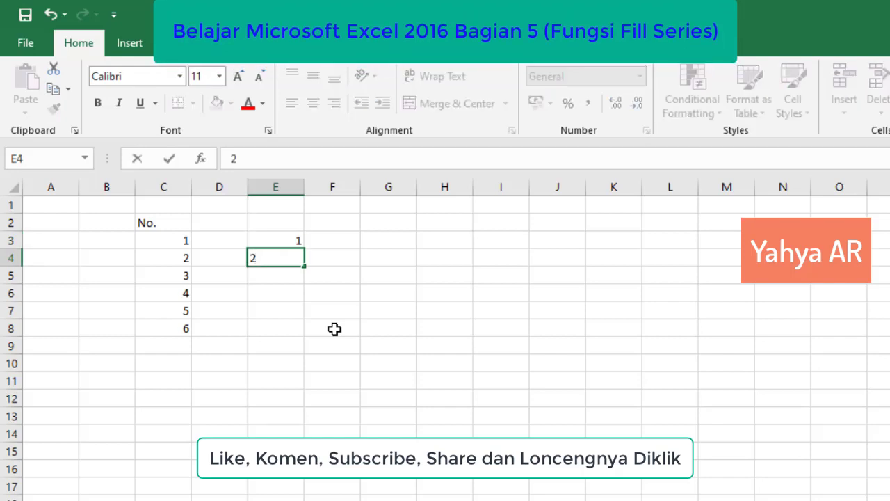
{"action": "key", "text": "Up"}
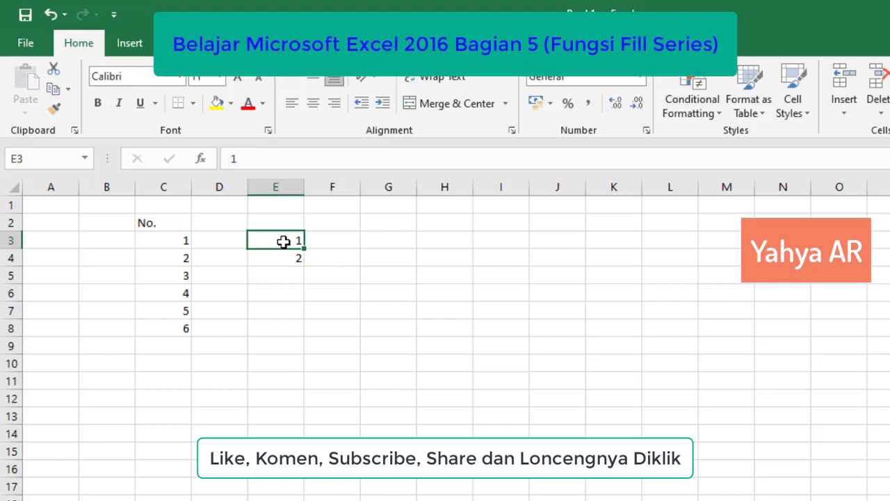
Auto-fill the 1, 2 series down column E to reach 15 in E17.
{"action": "left_click_drag", "start_coordinate": [281, 241], "coordinate": [286, 256]}
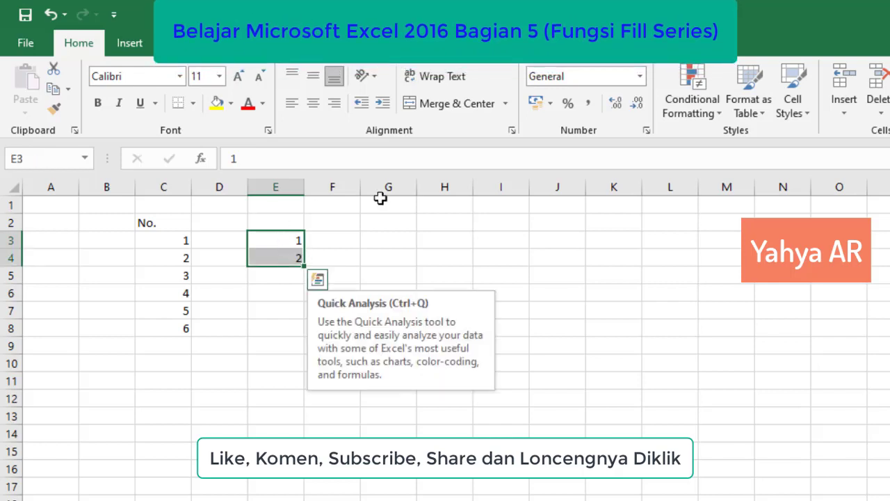
{"action": "left_click", "coordinate": [336, 242]}
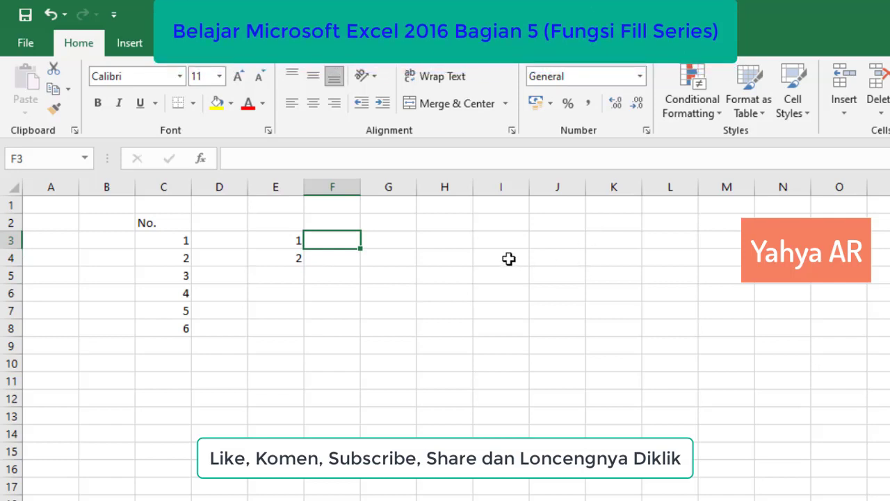
{"action": "left_click", "coordinate": [266, 240]}
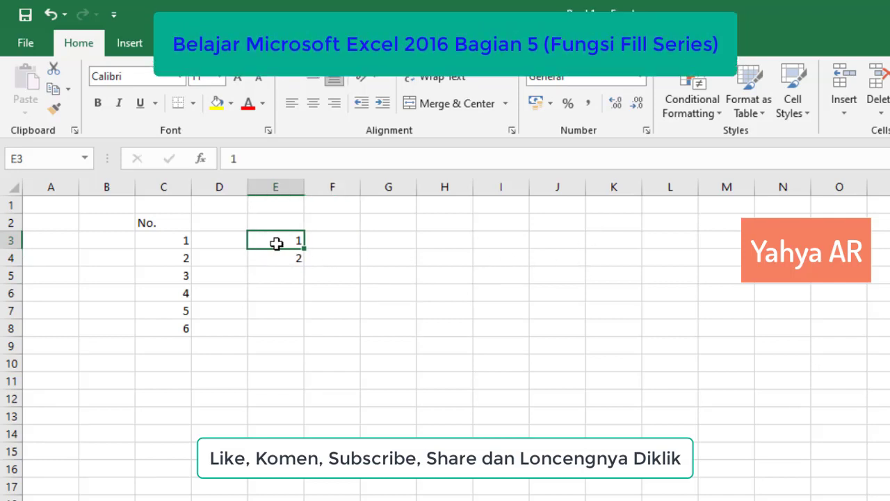
{"action": "left_click_drag", "start_coordinate": [276, 244], "coordinate": [281, 257]}
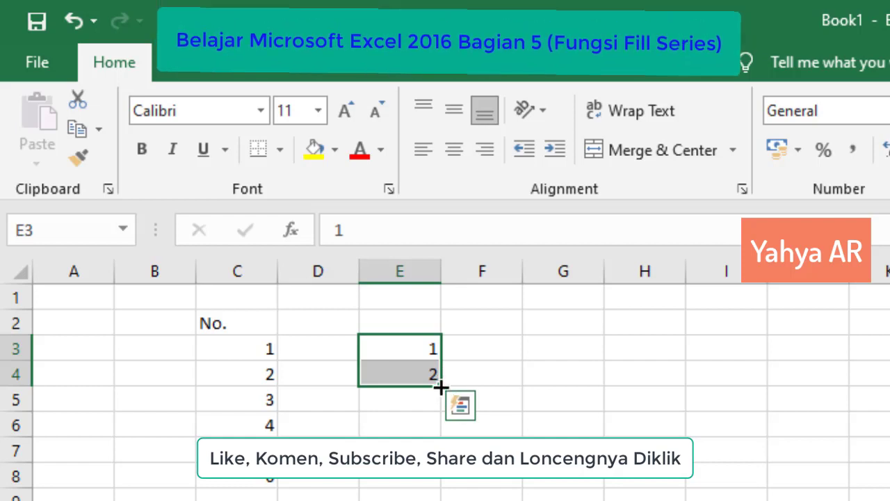
{"action": "mouse_move", "coordinate": [441, 386]}
{"action": "left_mouse_down"}
{"action": "mouse_move", "coordinate": [279, 309]}
{"action": "mouse_move", "coordinate": [276, 380]}
{"action": "left_mouse_up"}
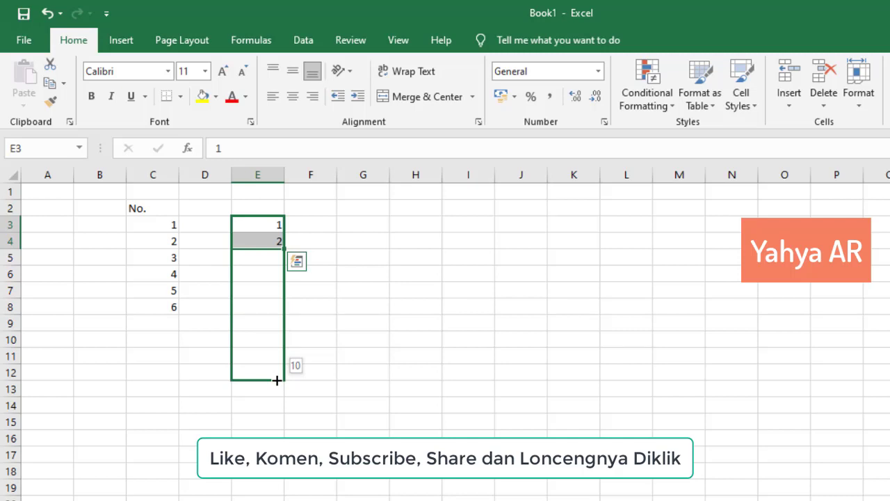
{"action": "left_click_drag", "start_coordinate": [276, 380], "coordinate": [277, 437]}
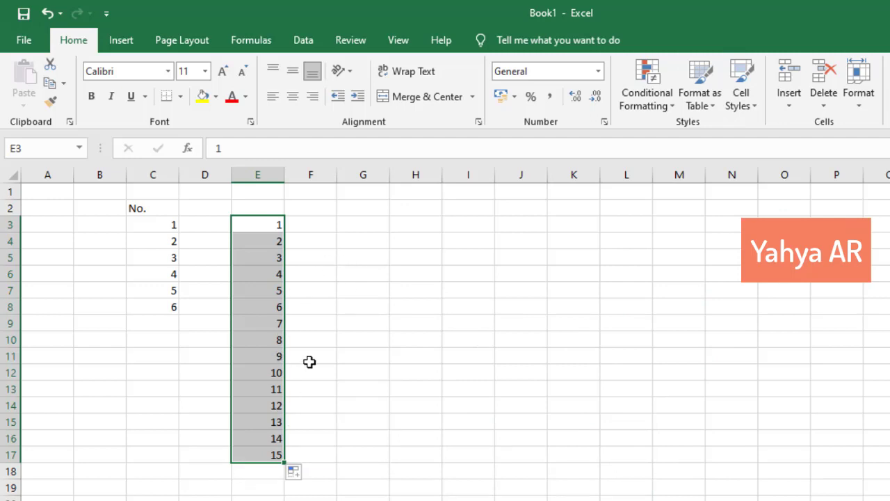
{"action": "left_click", "coordinate": [322, 226]}
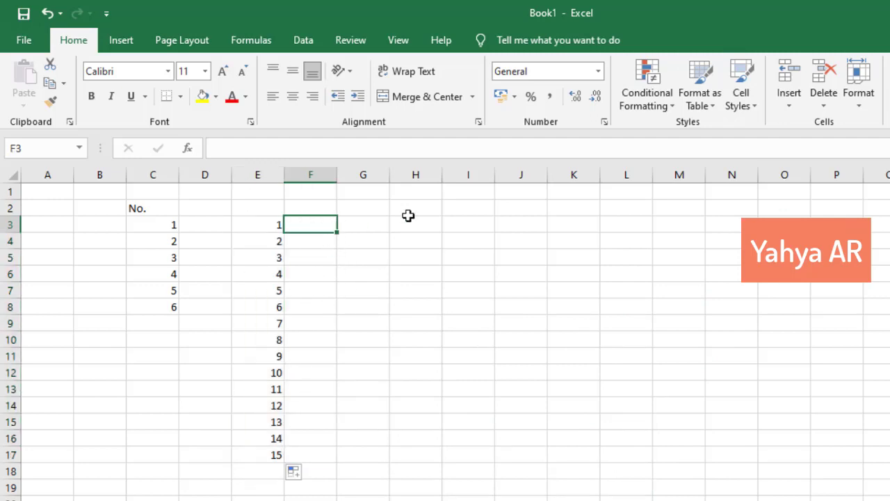
Enter 1 and 3 in G3:G4 and fill the odd numbers down to 29 in G17.
{"action": "left_click", "coordinate": [363, 221]}
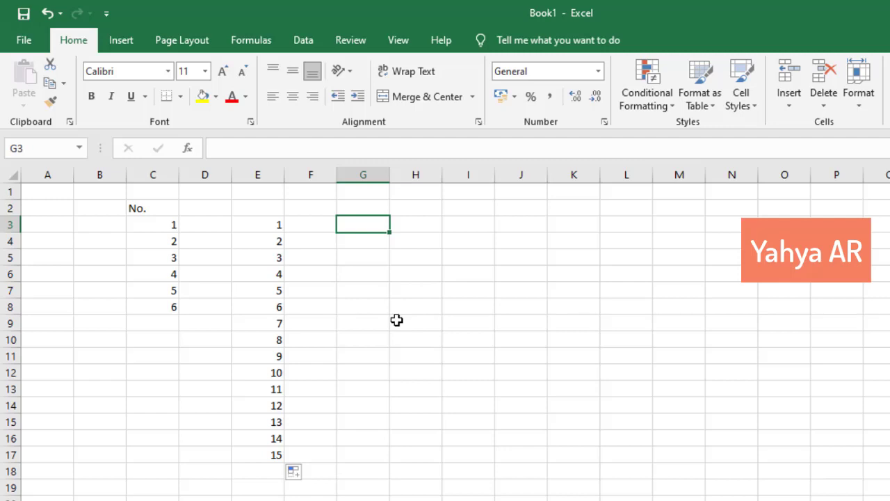
{"action": "type", "text": "1"}
{"action": "key", "text": "Return"}
{"action": "type", "text": "3"}
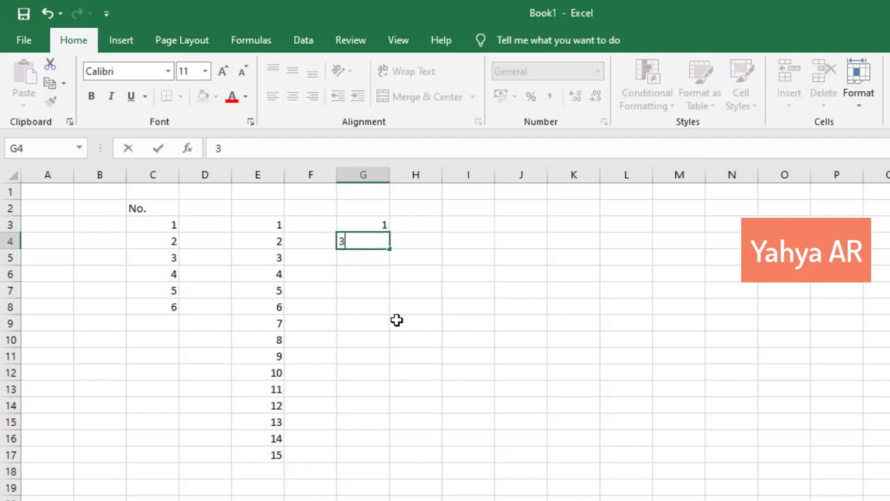
{"action": "key", "text": "Return"}
{"action": "key", "text": "Up"}
{"action": "key", "text": "Up"}
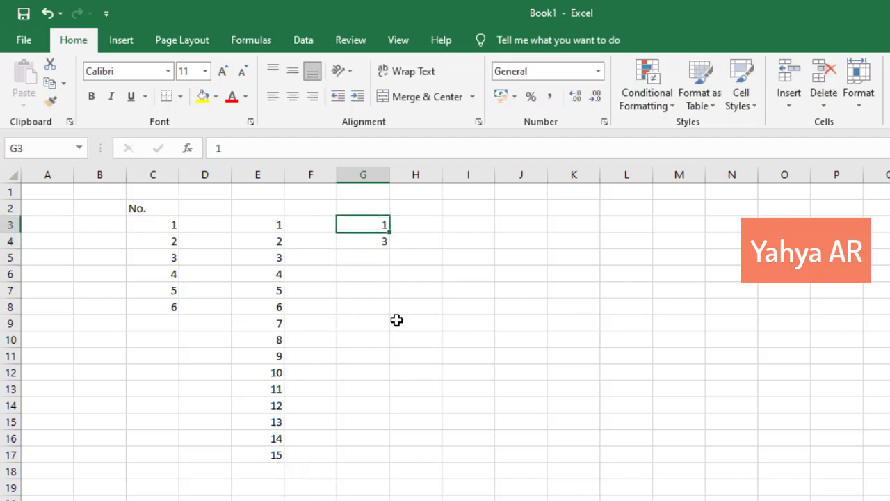
{"action": "left_click_drag", "start_coordinate": [356, 224], "coordinate": [358, 238]}
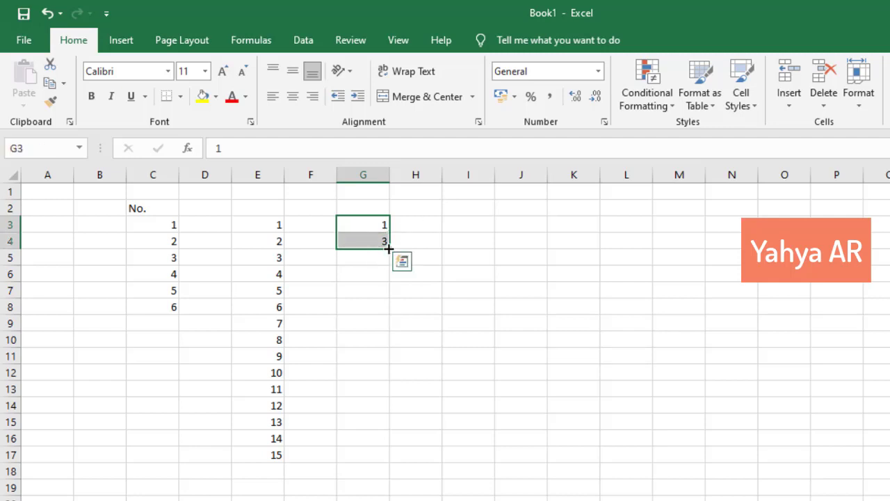
{"action": "left_click_drag", "start_coordinate": [388, 247], "coordinate": [384, 461]}
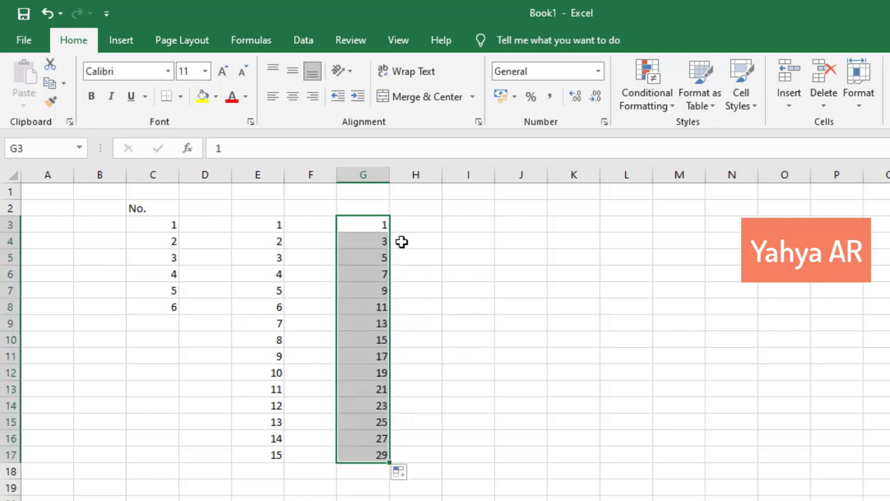
Enter 2 and 4 in I3:I4 and fill the even numbers down to 30 in I17.
{"action": "left_click", "coordinate": [467, 227]}
{"action": "type", "text": "2"}
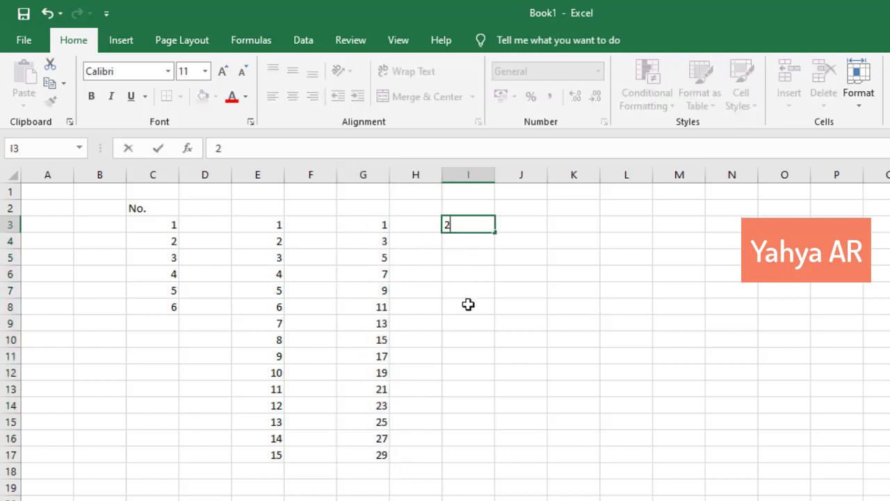
{"action": "key", "text": "Return"}
{"action": "type", "text": "4"}
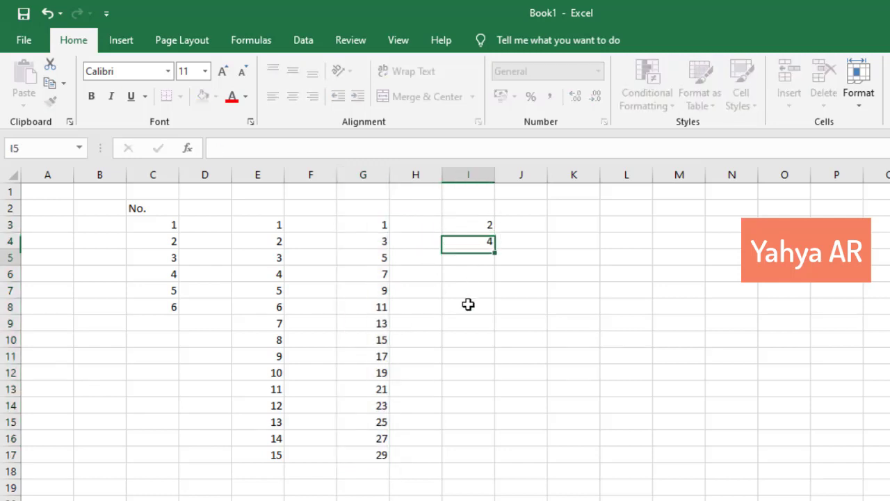
{"action": "key", "text": "Return"}
{"action": "left_click", "coordinate": [471, 228]}
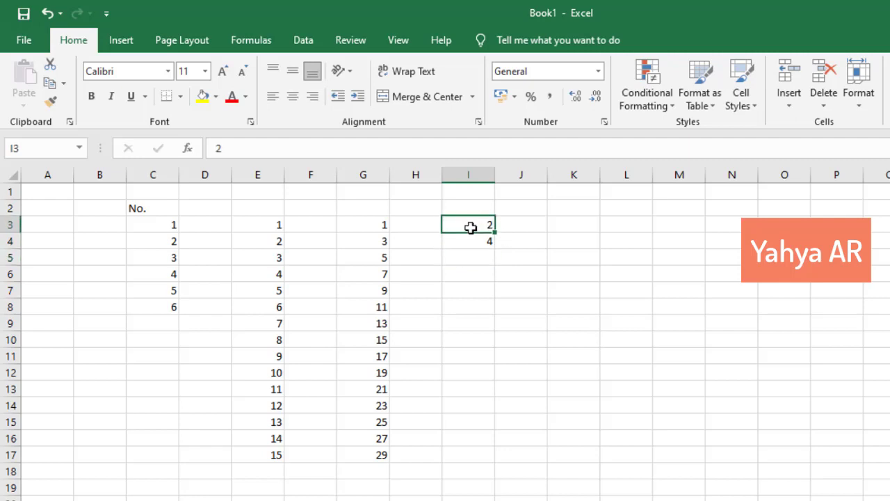
{"action": "left_click_drag", "start_coordinate": [473, 230], "coordinate": [476, 465]}
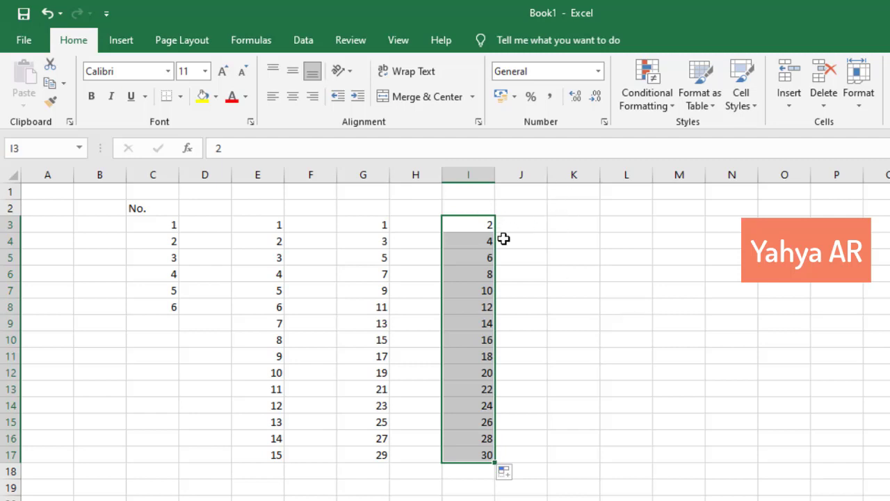
{"action": "left_click", "coordinate": [572, 230]}
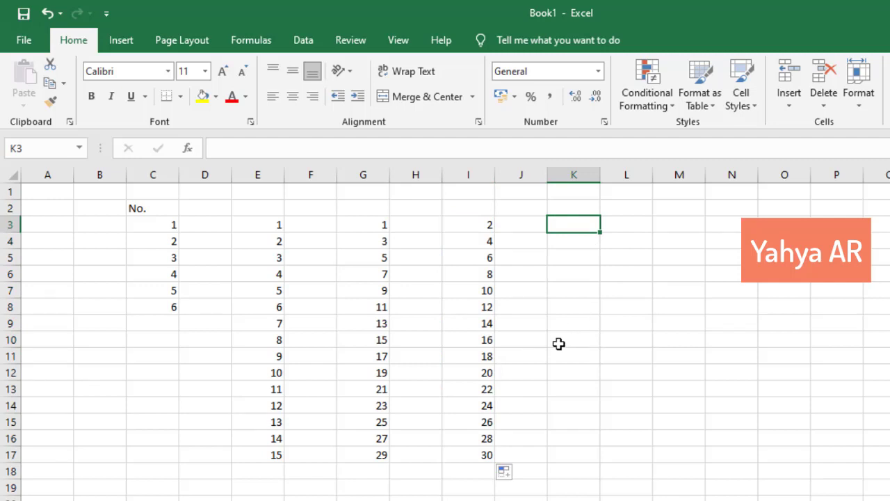
Fill K3:K17 with a step-5 series (1, 6 … 71) and widen column M.
{"action": "type", "text": "1"}
{"action": "key", "text": "Return"}
{"action": "type", "text": "6"}
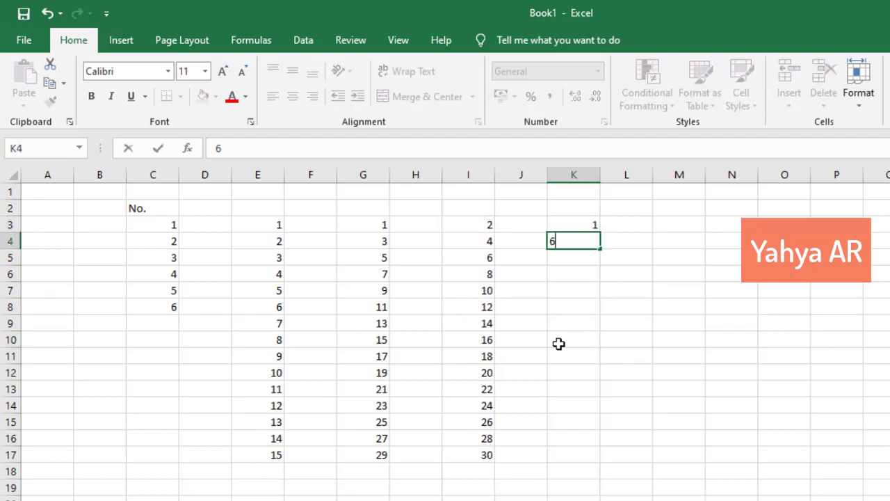
{"action": "key", "text": "Return"}
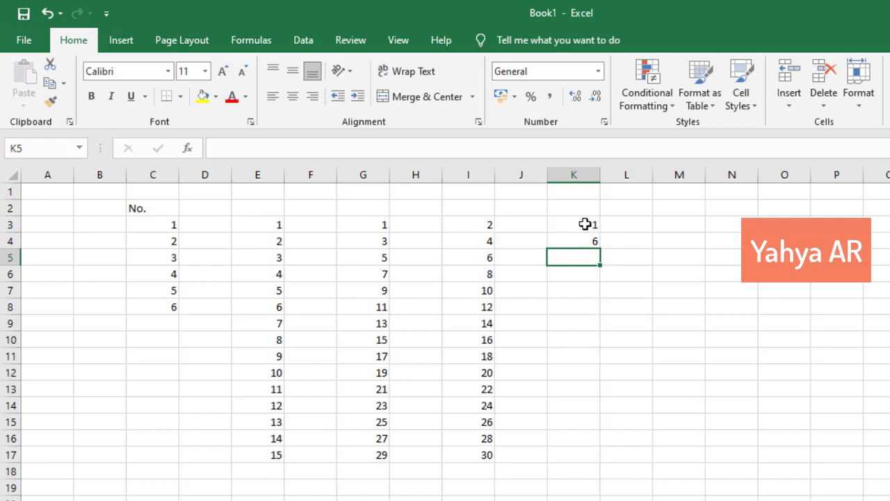
{"action": "left_click", "coordinate": [583, 225]}
{"action": "left_click_drag", "start_coordinate": [581, 226], "coordinate": [582, 239]}
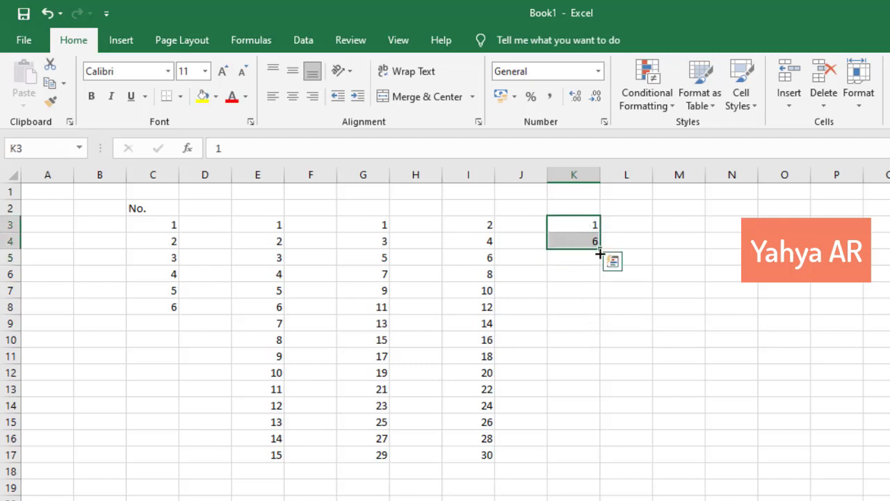
{"action": "left_click_drag", "start_coordinate": [599, 254], "coordinate": [597, 461]}
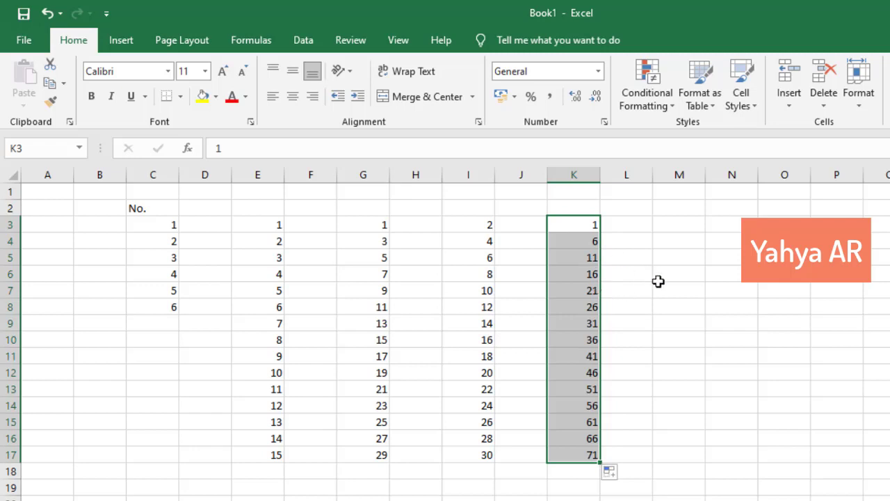
{"action": "left_click", "coordinate": [635, 228]}
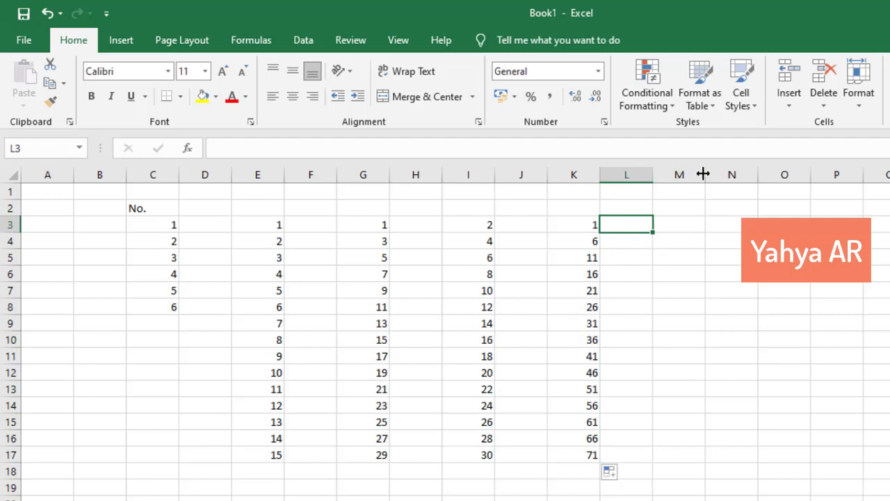
{"action": "left_click_drag", "start_coordinate": [703, 174], "coordinate": [717, 174]}
{"action": "left_click", "coordinate": [689, 228]}
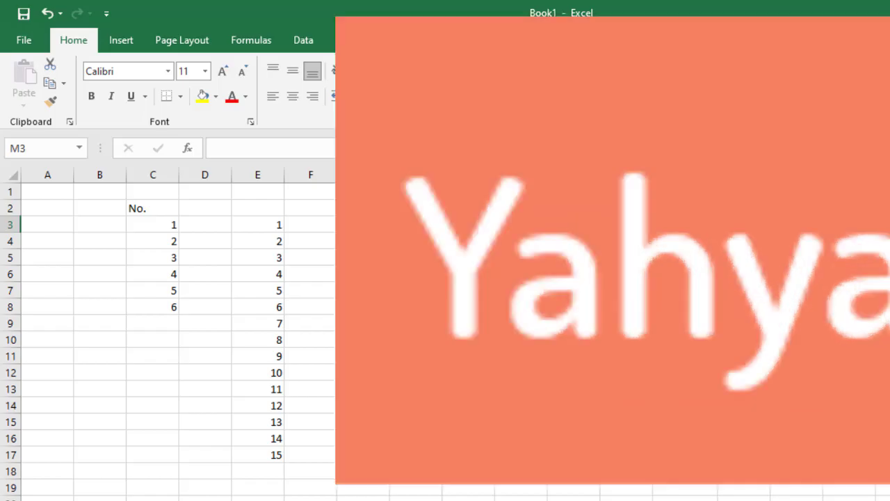
Fill M3:M17 with weekday names from Sunday and widen column M so Wednesday fits.
{"action": "type", "text": "Sunday"}
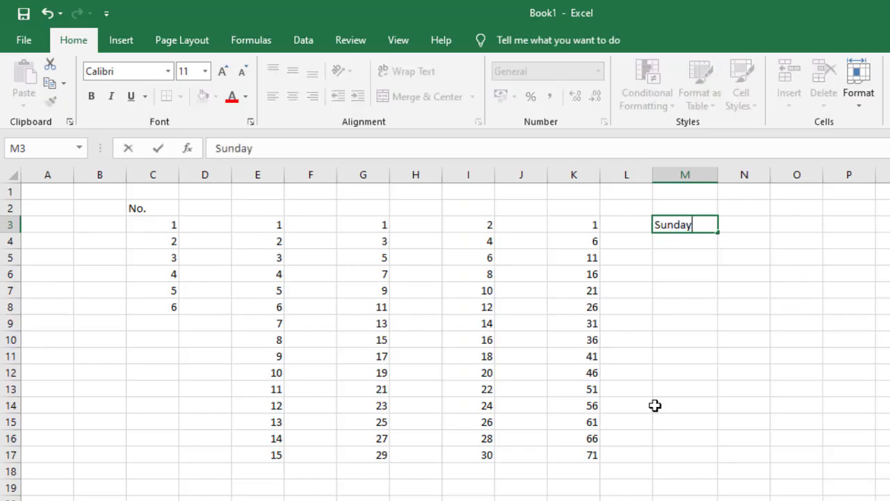
{"action": "key", "text": "Return"}
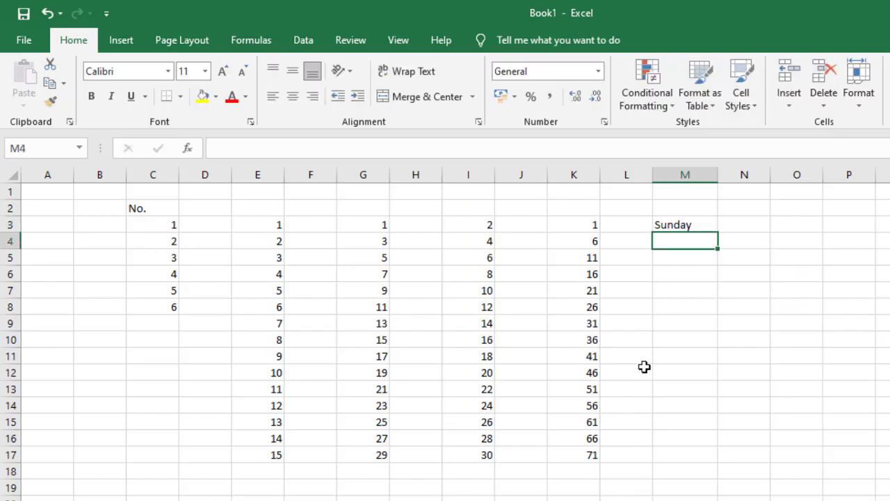
{"action": "left_click", "coordinate": [677, 223]}
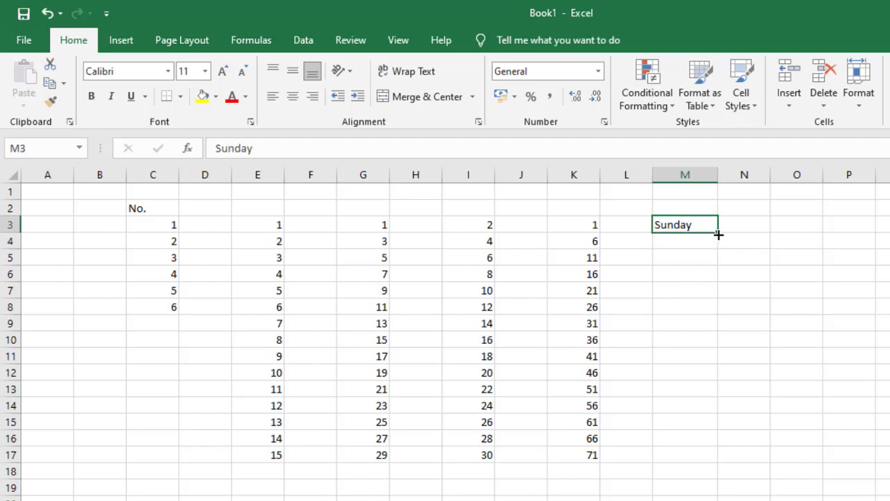
{"action": "left_click_drag", "start_coordinate": [720, 241], "coordinate": [718, 462]}
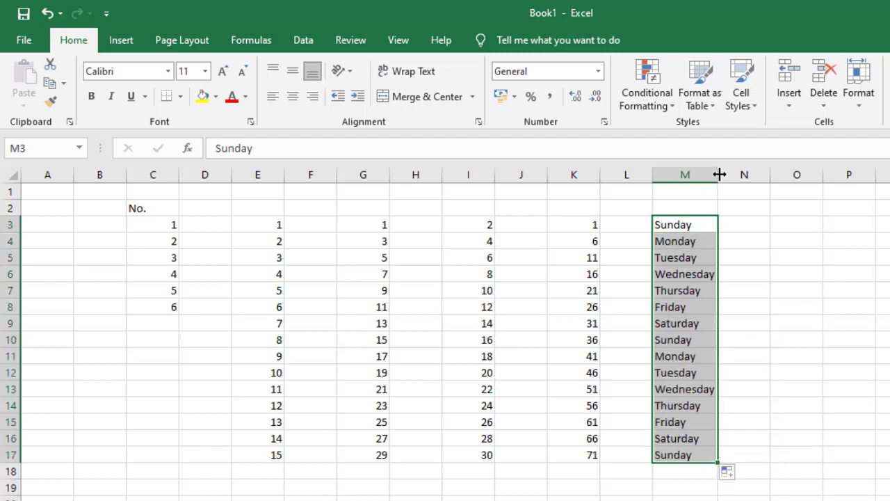
{"action": "left_click_drag", "start_coordinate": [718, 174], "coordinate": [734, 175]}
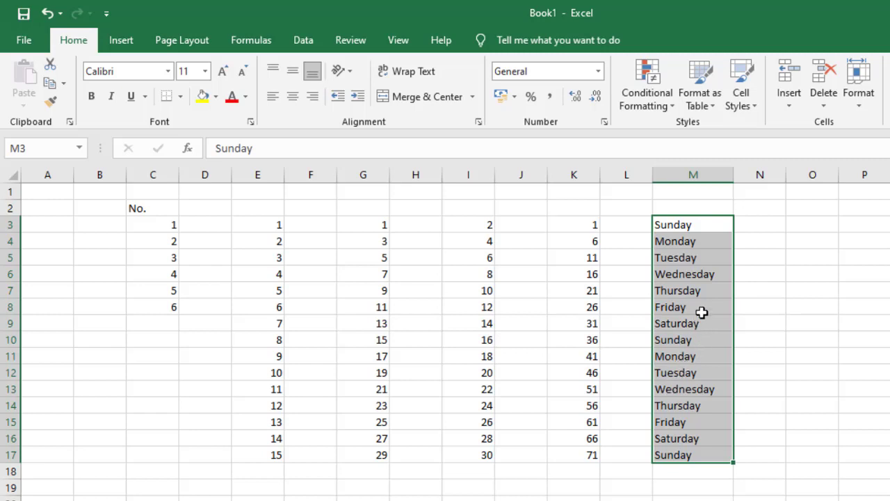
{"action": "left_click", "coordinate": [760, 227]}
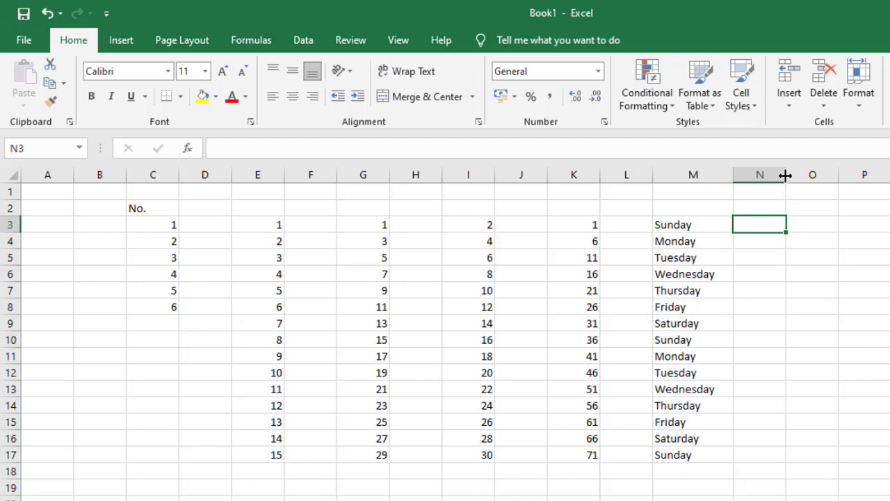
Widen column N and copy 'Senin' from N3 down through N17.
{"action": "left_click_drag", "start_coordinate": [786, 175], "coordinate": [807, 175]}
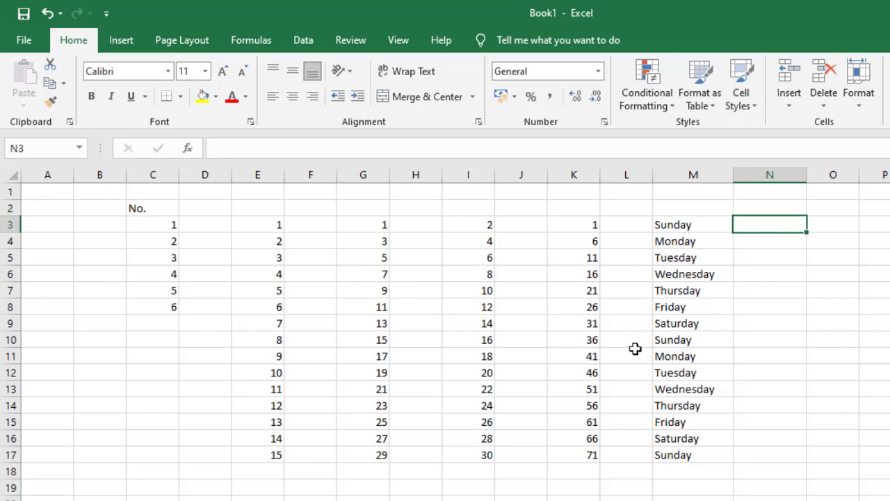
{"action": "type", "text": "S"}
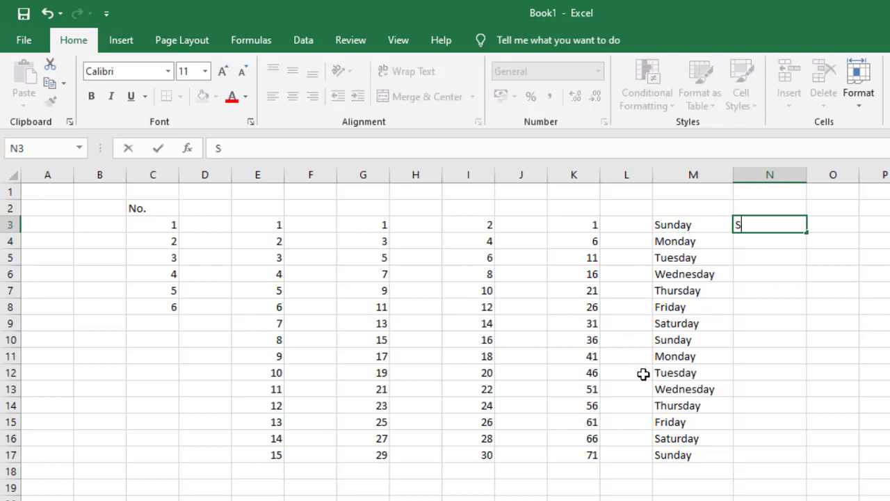
{"action": "type", "text": "enin"}
{"action": "key", "text": "Return"}
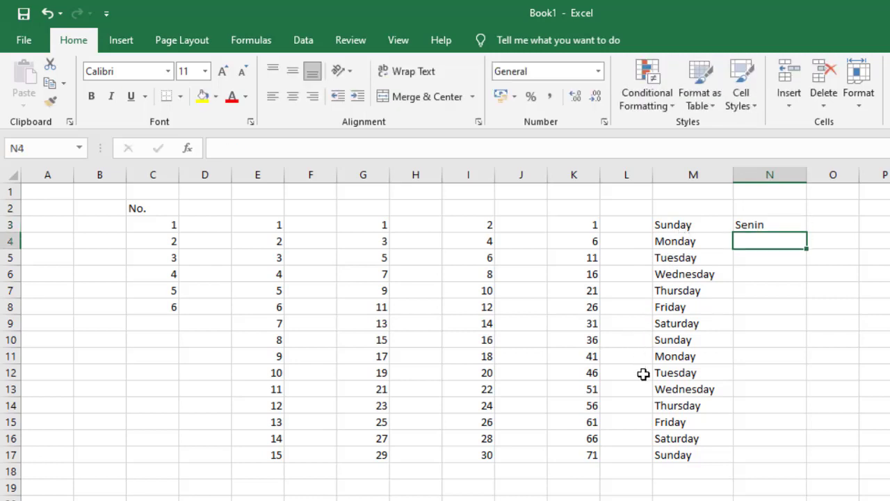
{"action": "left_click", "coordinate": [754, 225]}
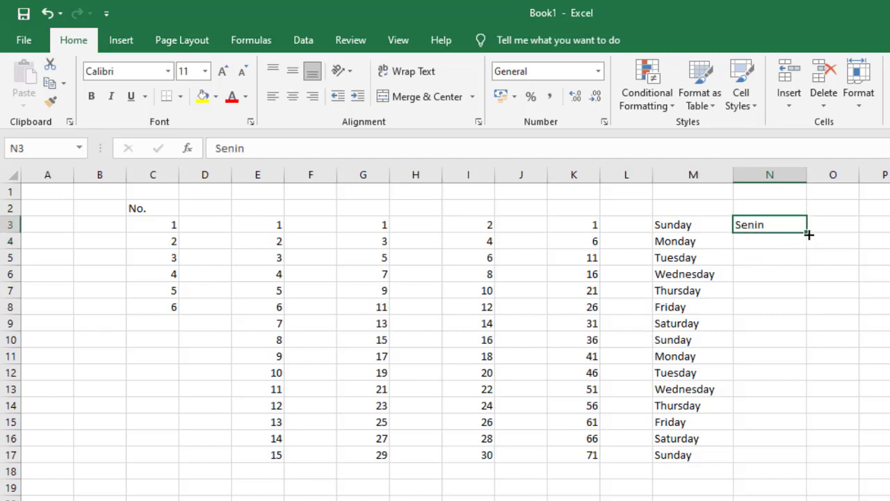
{"action": "left_click_drag", "start_coordinate": [809, 247], "coordinate": [795, 423]}
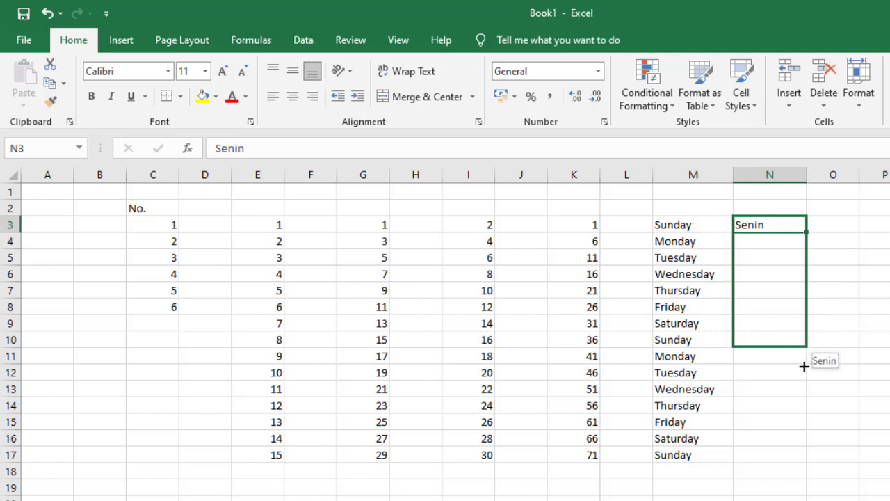
{"action": "left_click_drag", "start_coordinate": [795, 422], "coordinate": [797, 464]}
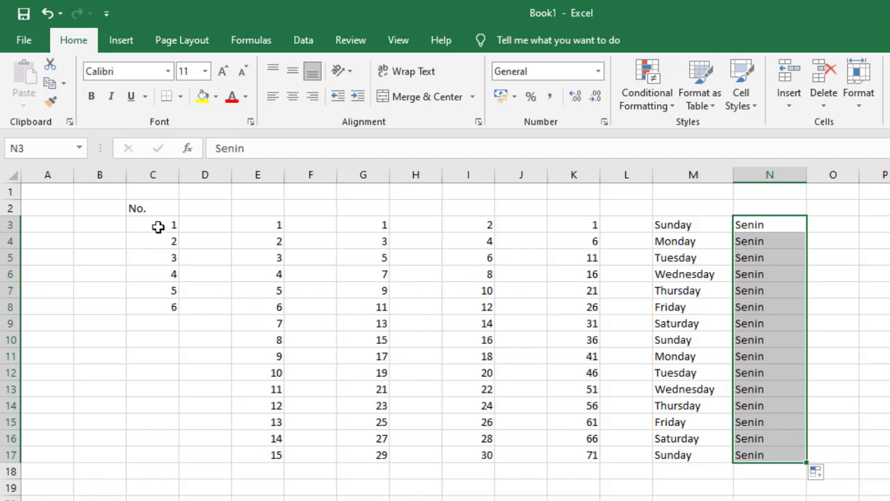
{"action": "left_click_drag", "start_coordinate": [158, 227], "coordinate": [164, 306]}
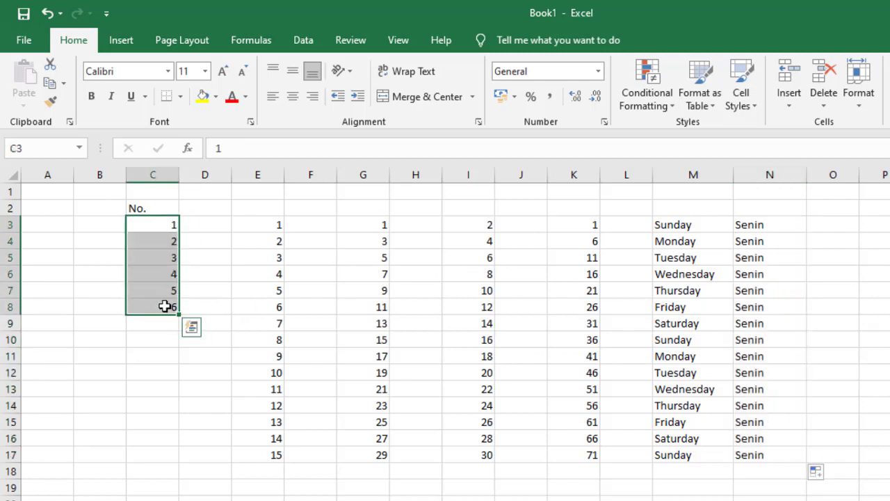
Clear 1–6 from column C and fill B3:B17 with months from January, widening column B.
{"action": "key", "text": "Delete"}
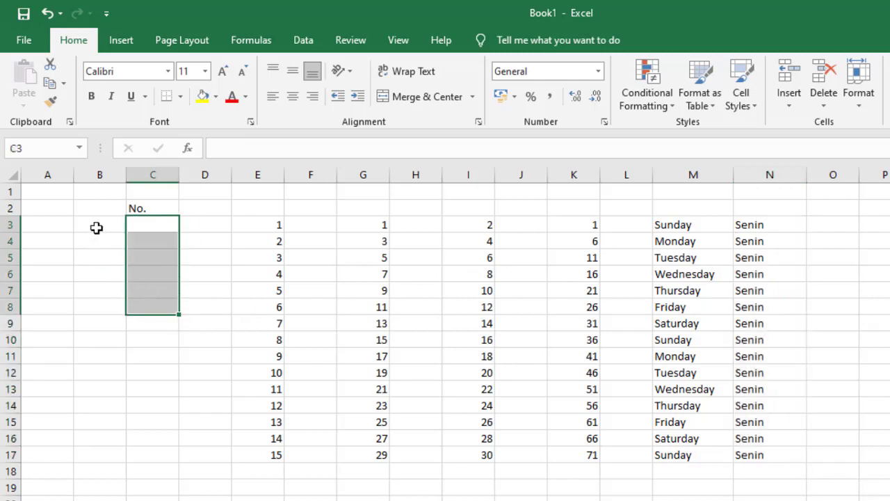
{"action": "left_click", "coordinate": [95, 227]}
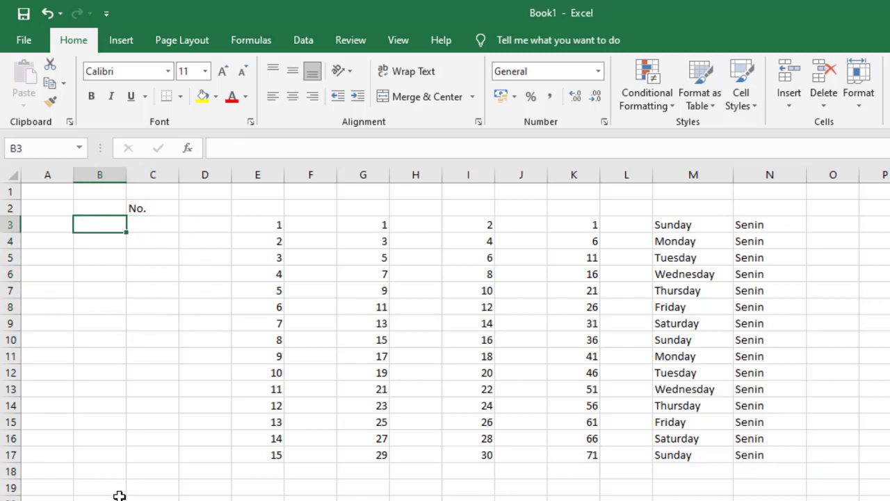
{"action": "type", "text": "Januar"}
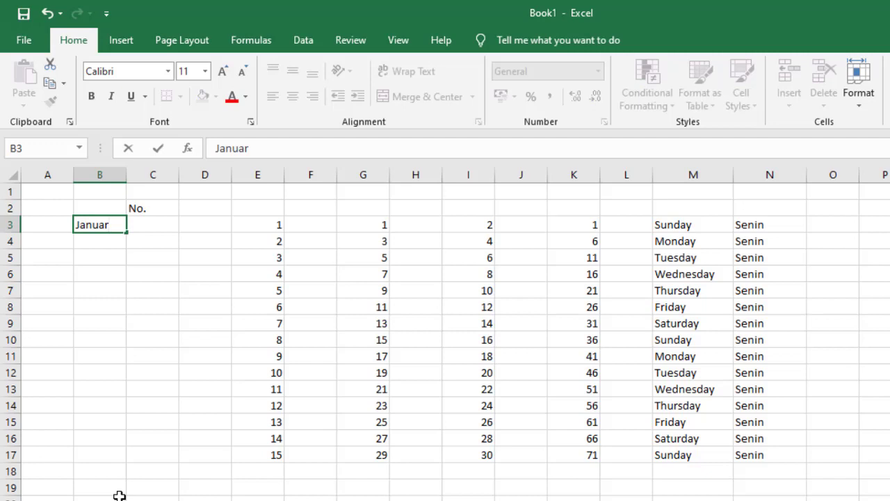
{"action": "type", "text": "y"}
{"action": "key", "text": "Return"}
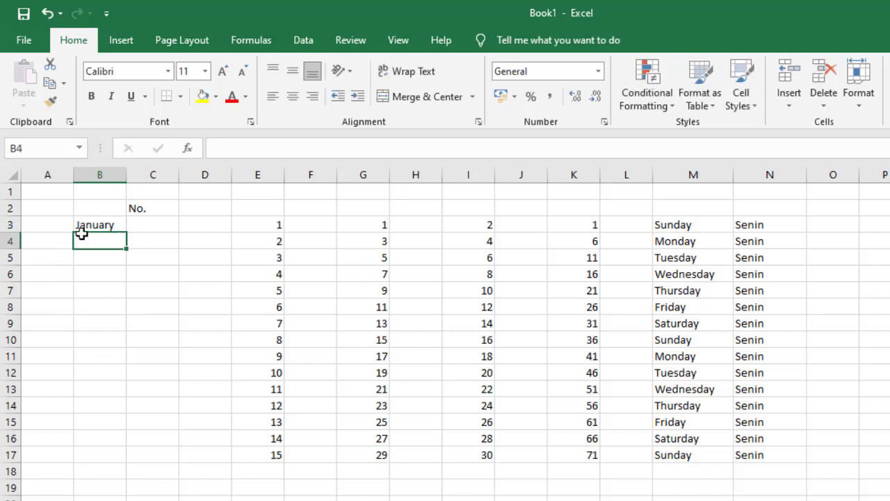
{"action": "left_click", "coordinate": [87, 225]}
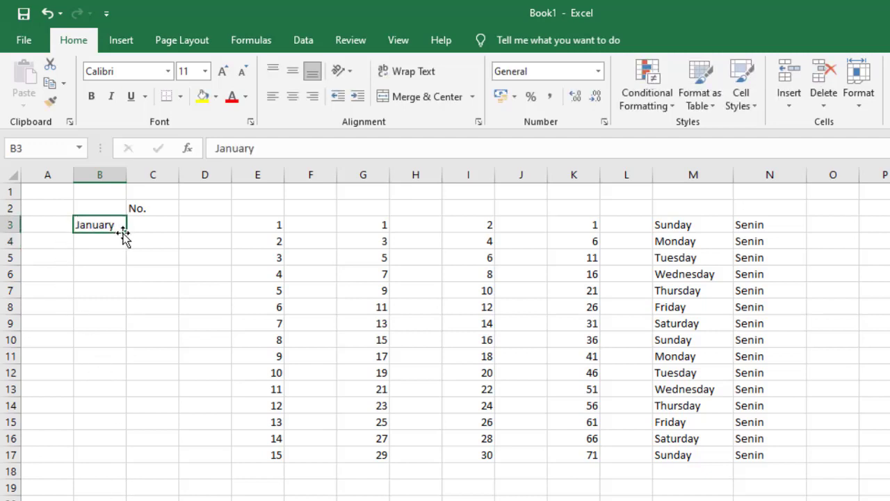
{"action": "left_click_drag", "start_coordinate": [126, 231], "coordinate": [117, 340]}
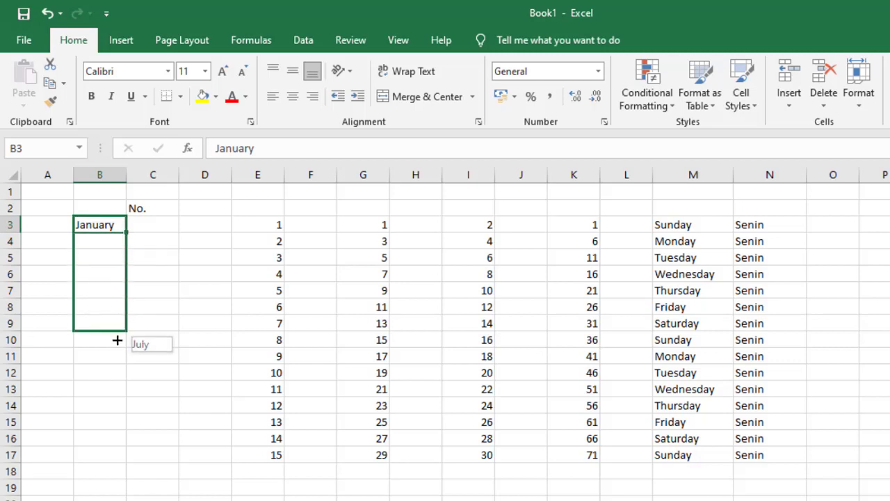
{"action": "left_click_drag", "start_coordinate": [116, 340], "coordinate": [111, 459]}
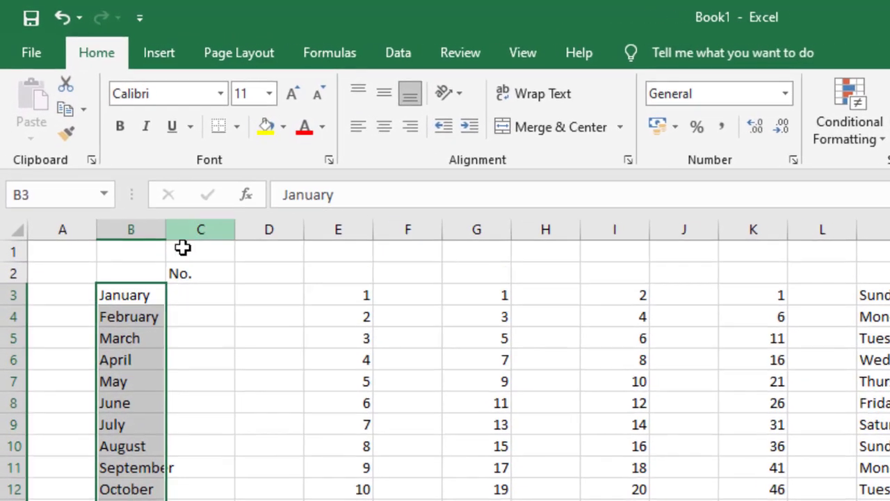
{"action": "left_click_drag", "start_coordinate": [164, 232], "coordinate": [184, 232]}
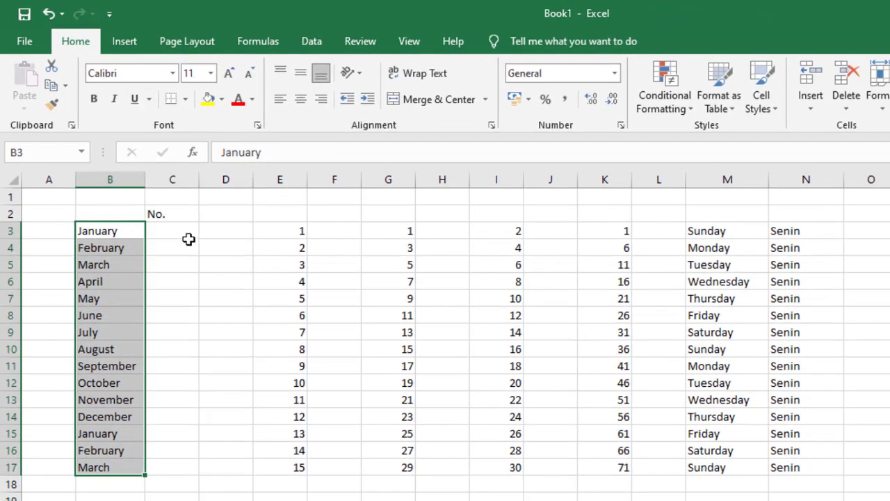
{"action": "left_click_drag", "start_coordinate": [218, 234], "coordinate": [219, 264]}
{"action": "left_click", "coordinate": [219, 235]}
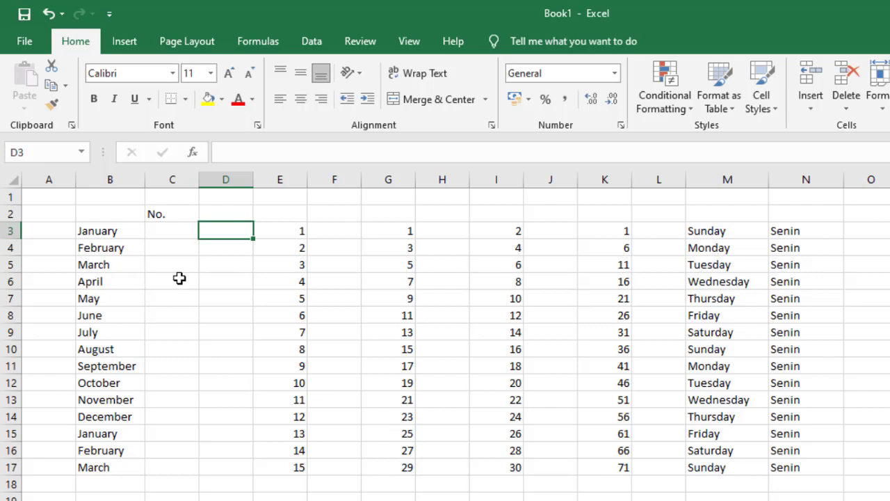
{"action": "left_click", "coordinate": [178, 236]}
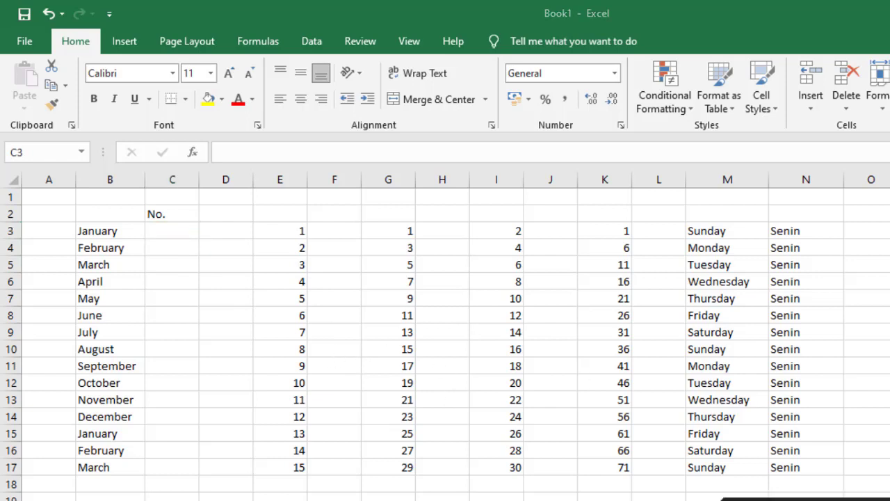
Add the headers 'Hari' in D2 and 'Tanggal' in E2, widening column D.
{"action": "left_click", "coordinate": [173, 216]}
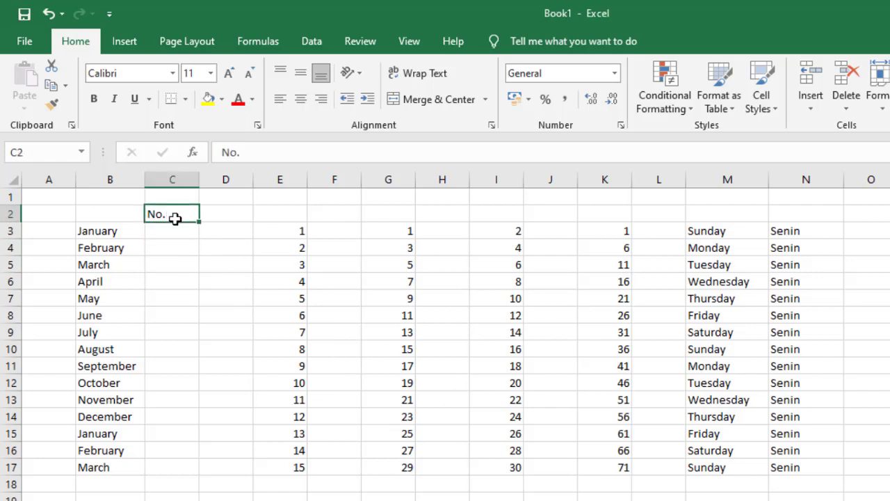
{"action": "left_click", "coordinate": [228, 217]}
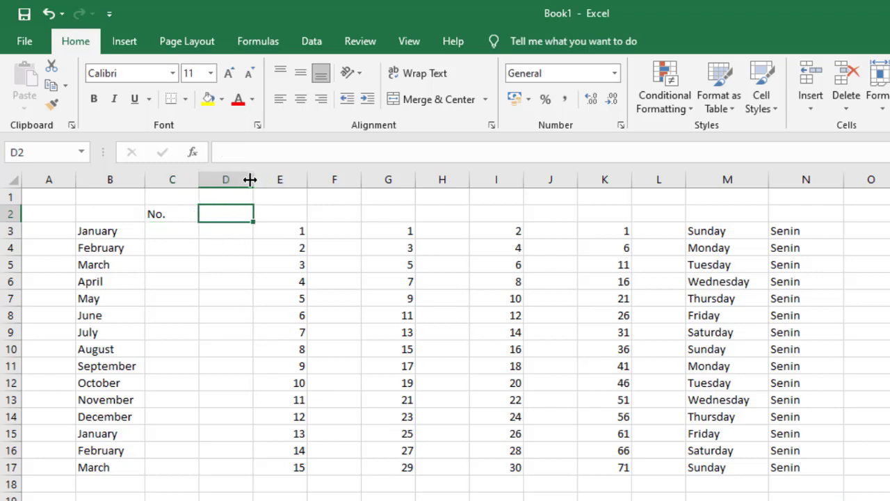
{"action": "left_click_drag", "start_coordinate": [253, 179], "coordinate": [268, 179]}
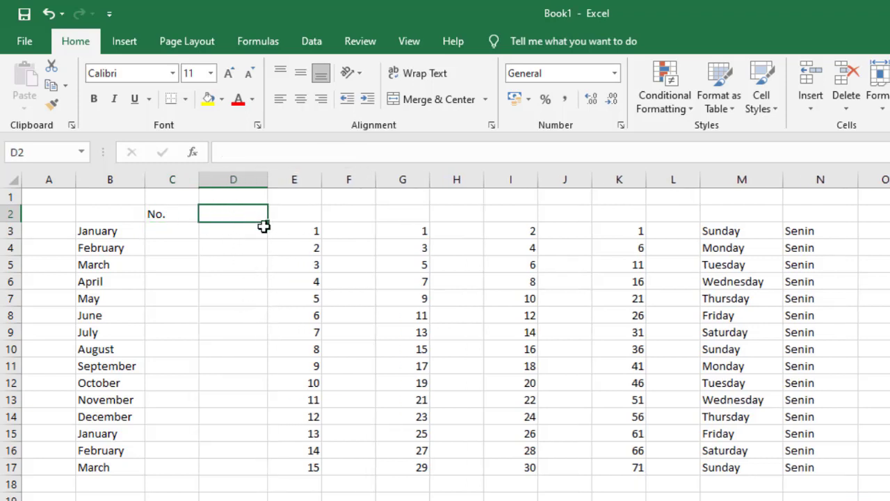
{"action": "type", "text": "Hari"}
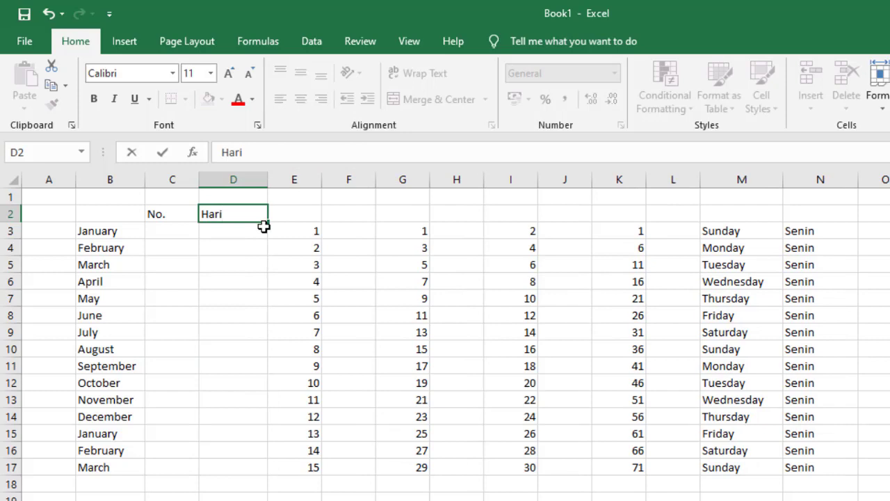
{"action": "key", "text": "Tab"}
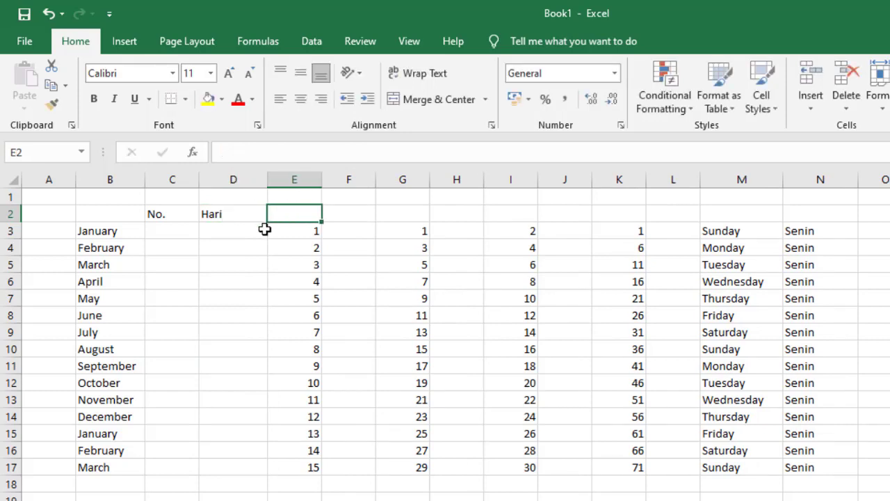
{"action": "left_click", "coordinate": [302, 235]}
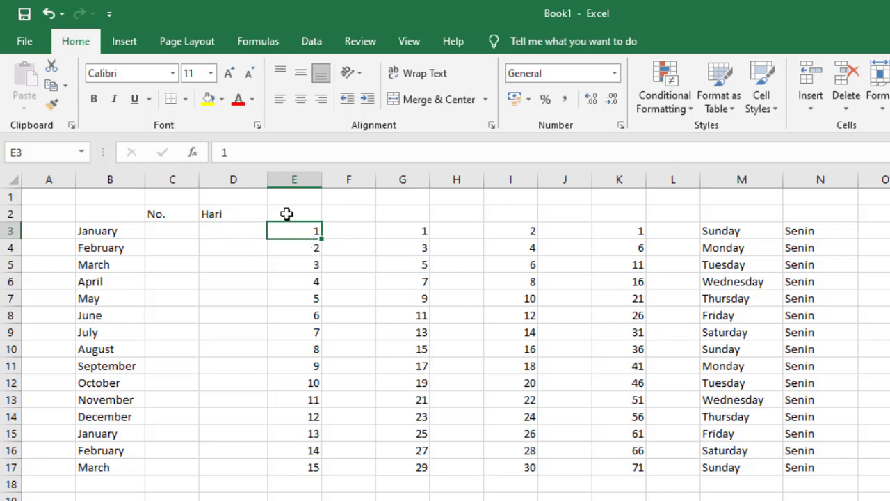
{"action": "left_click", "coordinate": [292, 216]}
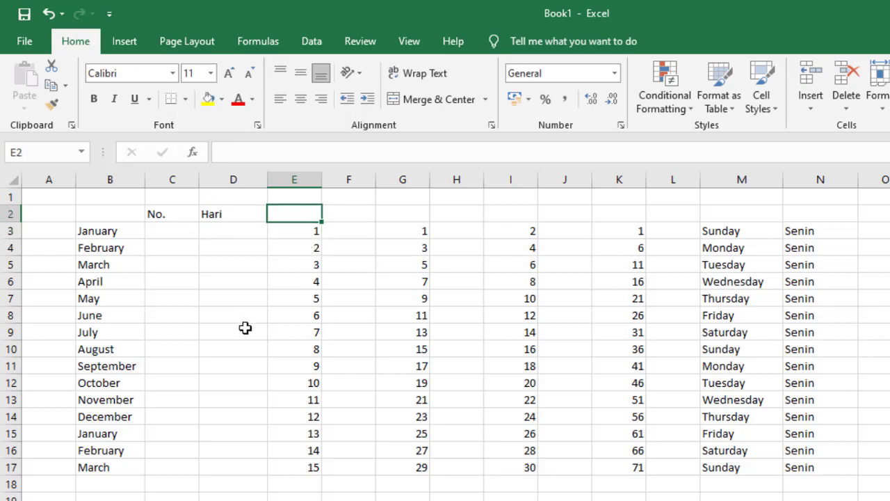
{"action": "type", "text": "Tanggal"}
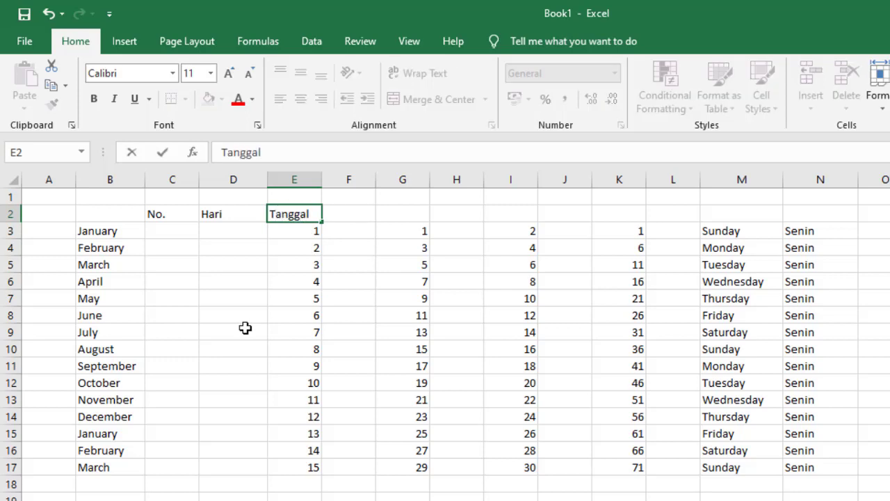
{"action": "key", "text": "Return"}
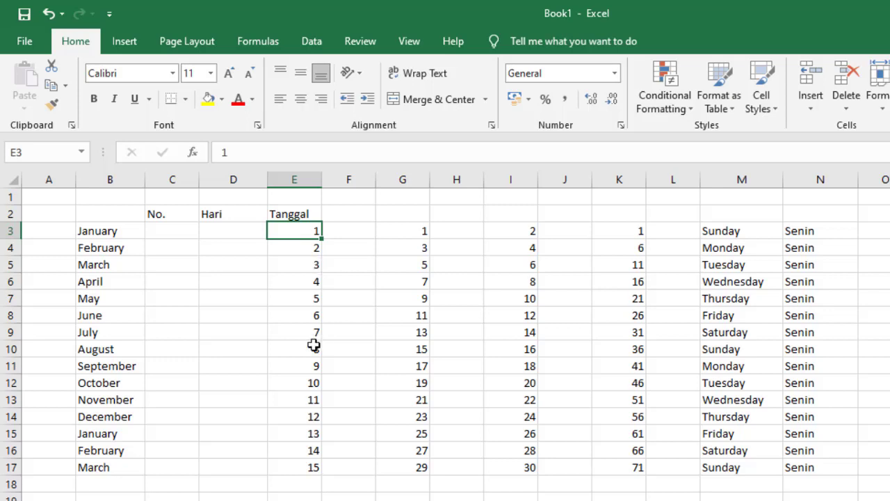
Enter 1 and 2 in C3:C4 and fill the numbering down to 15 in C17.
{"action": "left_click", "coordinate": [172, 235]}
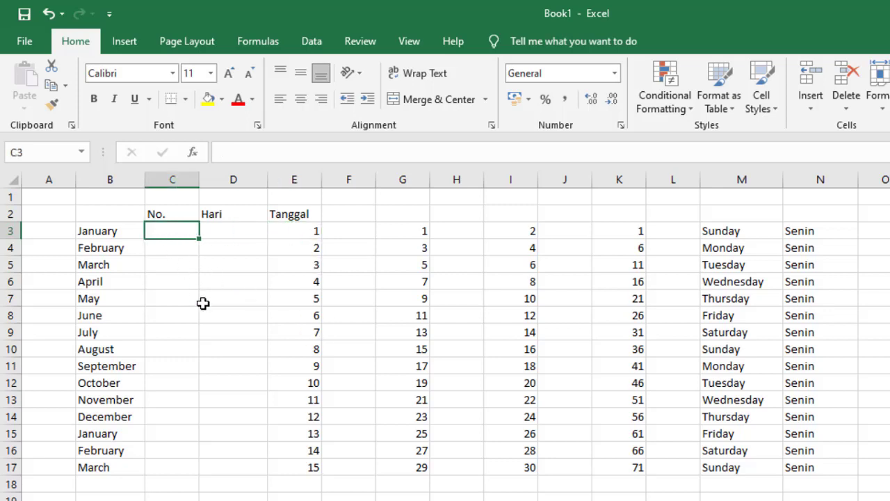
{"action": "type", "text": "1"}
{"action": "key", "text": "Return"}
{"action": "type", "text": "2"}
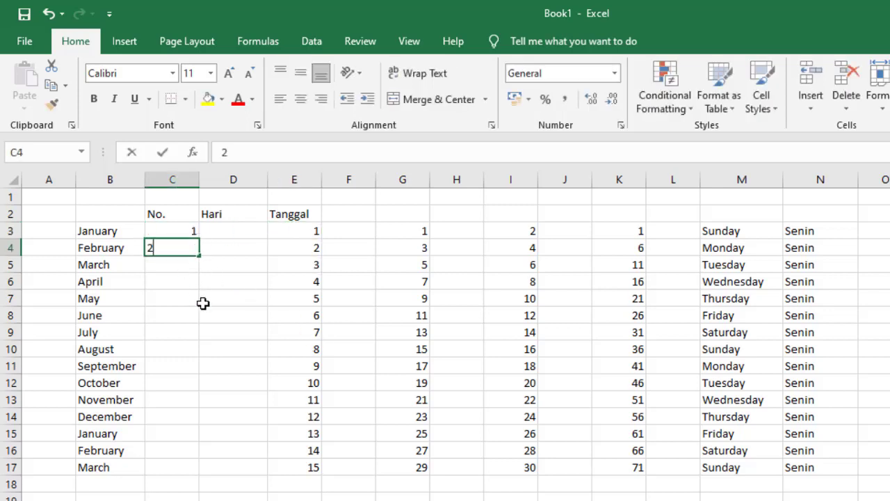
{"action": "key", "text": "ctrl+Return"}
{"action": "key", "text": "Up"}
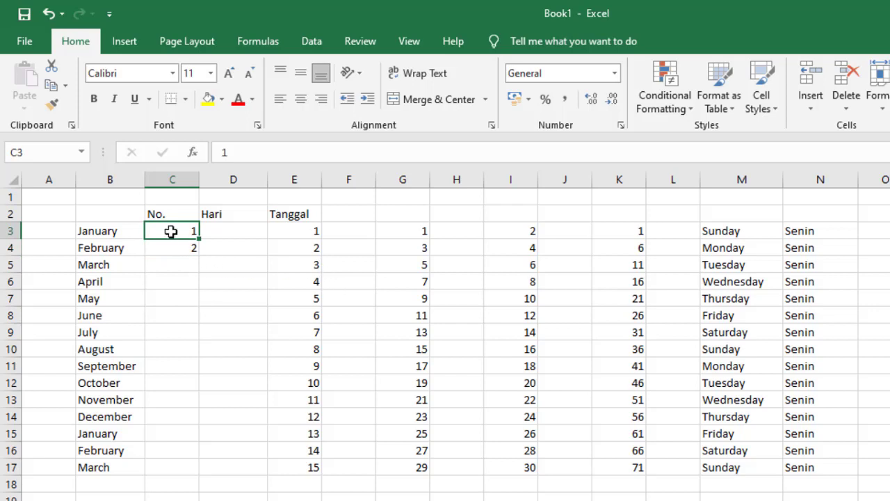
{"action": "mouse_move", "coordinate": [172, 231]}
{"action": "left_mouse_down"}
{"action": "mouse_move", "coordinate": [172, 244]}
{"action": "mouse_move", "coordinate": [198, 256]}
{"action": "mouse_move", "coordinate": [197, 473]}
{"action": "left_mouse_up"}
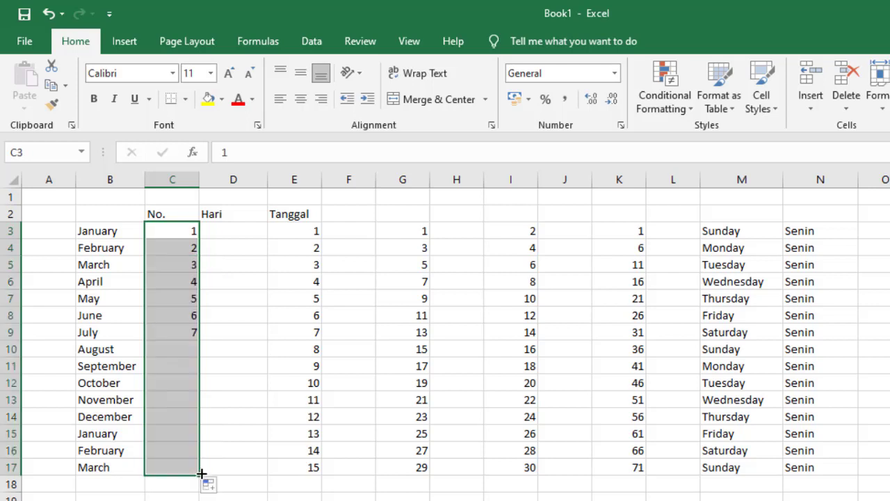
{"action": "left_click_drag", "start_coordinate": [231, 234], "coordinate": [231, 264]}
Enter Monday in cell D3 under the Hari header.
{"action": "left_click", "coordinate": [230, 233]}
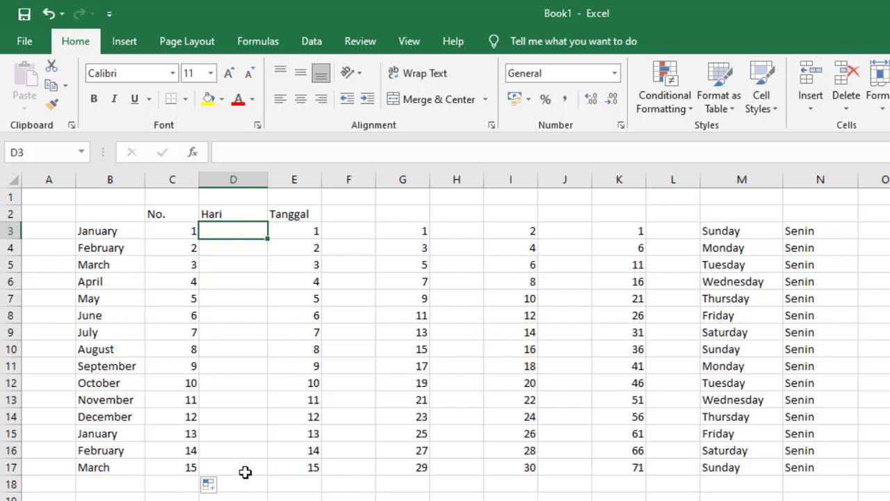
{"action": "type", "text": "Monda"}
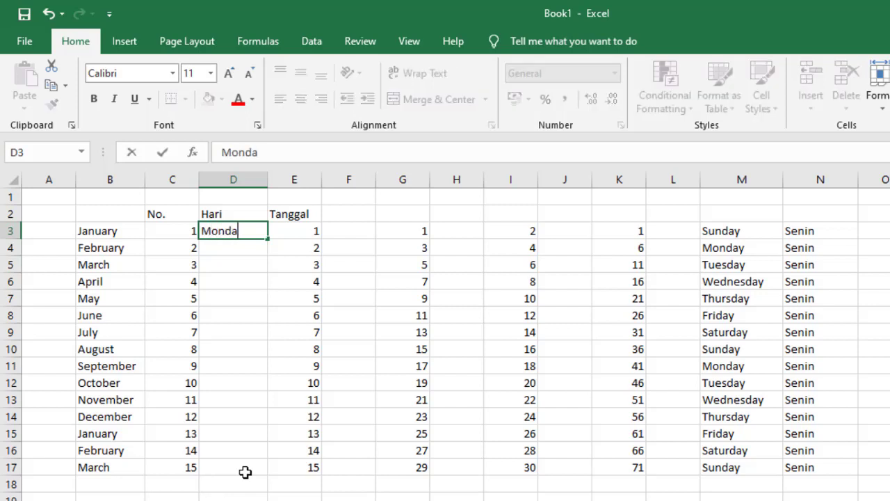
{"action": "type", "text": "y"}
{"action": "key", "text": "Return"}
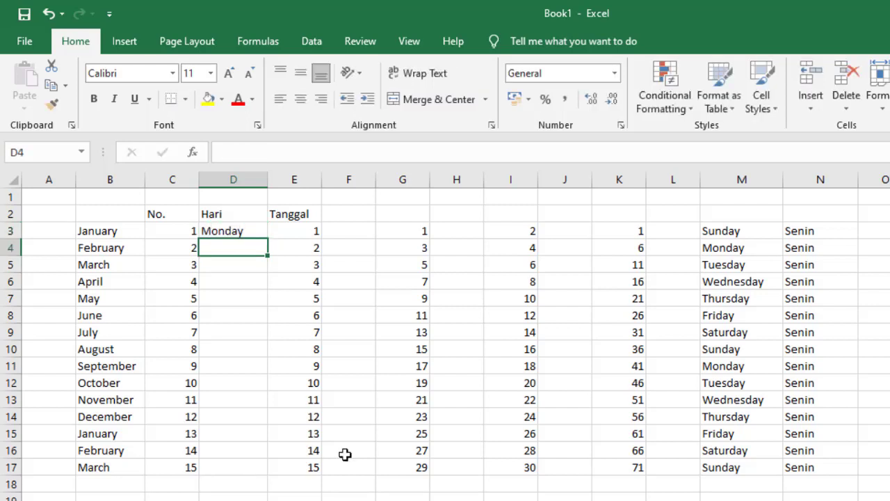
Fill weekday names from D3 down to D17, widen column D, and begin selecting the table.
{"action": "left_click", "coordinate": [240, 233]}
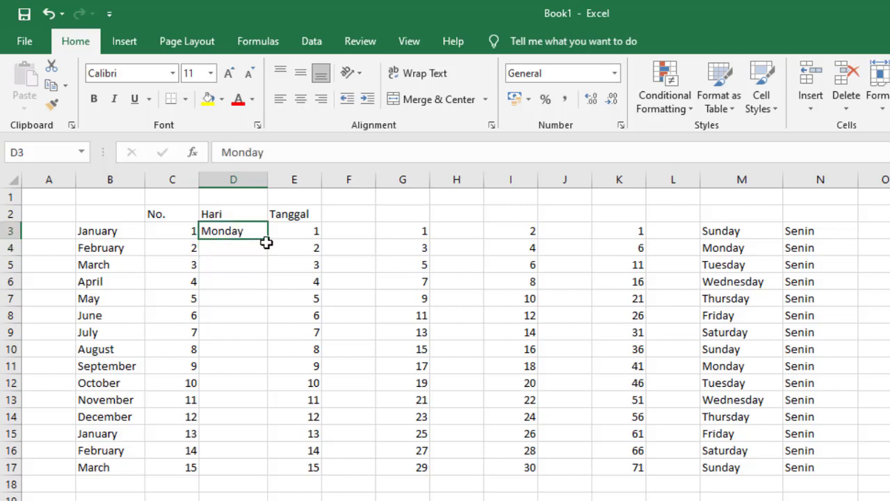
{"action": "left_click_drag", "start_coordinate": [268, 240], "coordinate": [272, 402]}
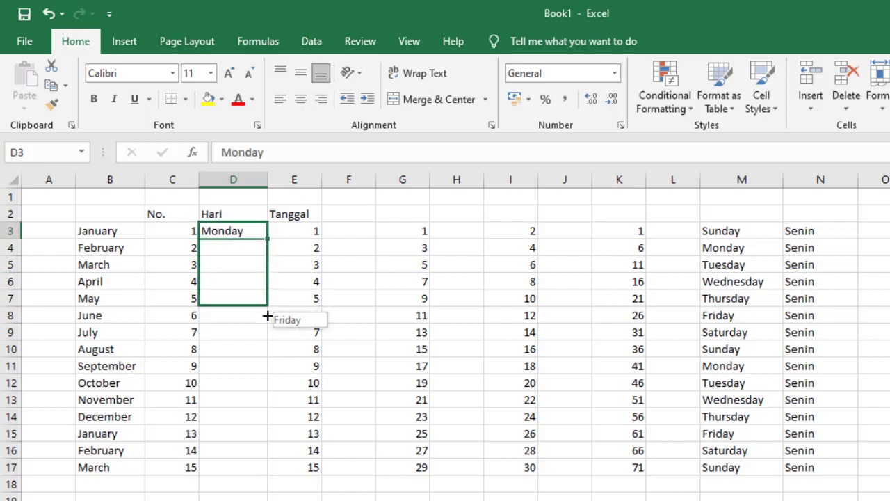
{"action": "left_click_drag", "start_coordinate": [272, 401], "coordinate": [276, 473]}
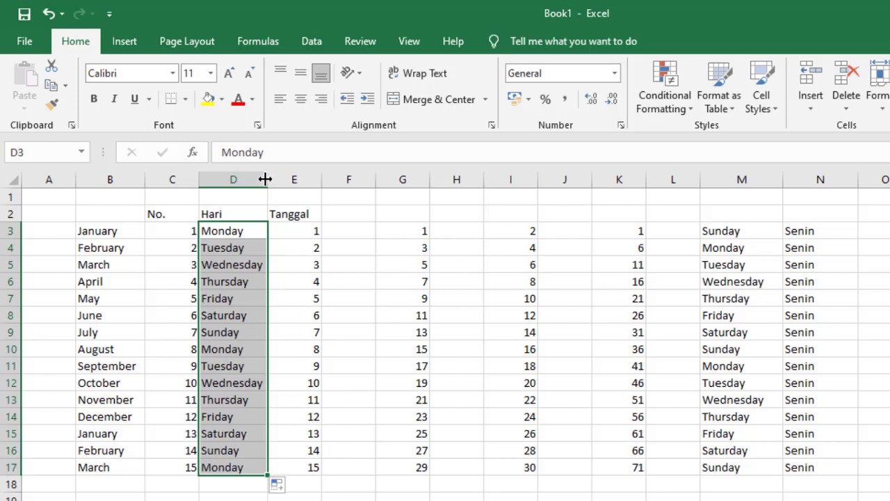
{"action": "left_click_drag", "start_coordinate": [267, 179], "coordinate": [284, 180]}
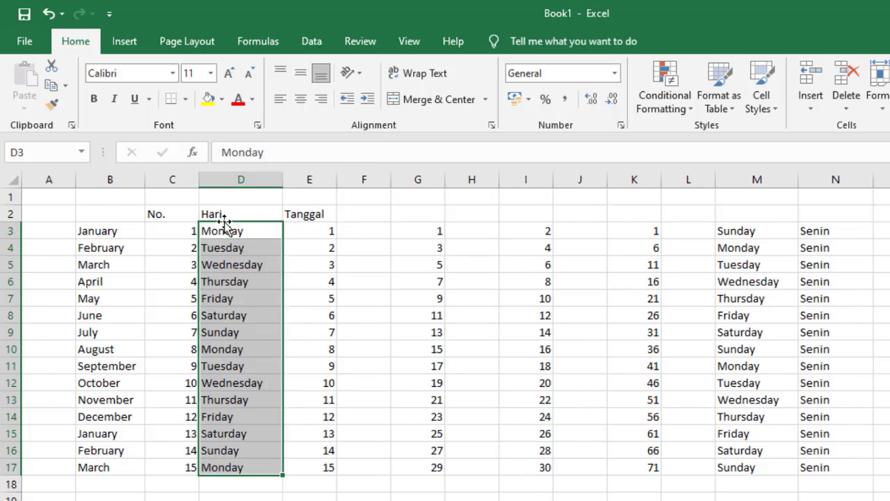
{"action": "left_click_drag", "start_coordinate": [156, 214], "coordinate": [318, 218]}
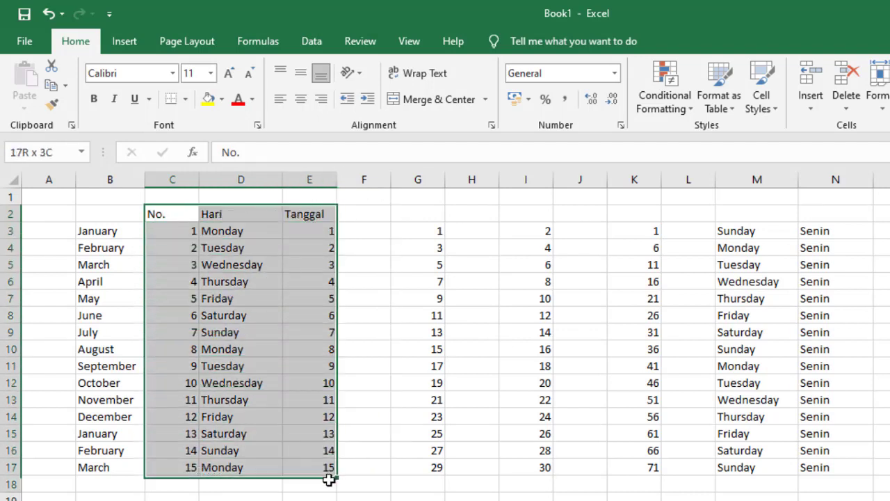
Apply All Borders to C2:E17 and make column C slightly narrower.
{"action": "left_click_drag", "start_coordinate": [318, 219], "coordinate": [331, 470]}
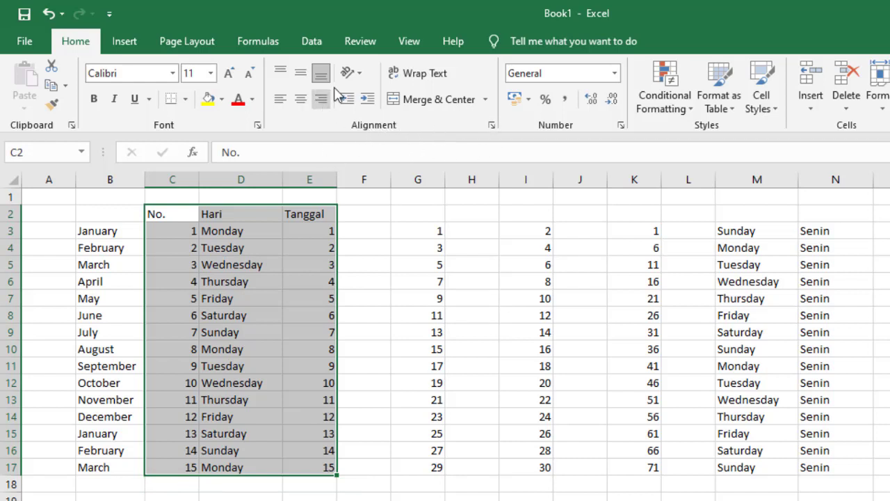
{"action": "left_click", "coordinate": [186, 102]}
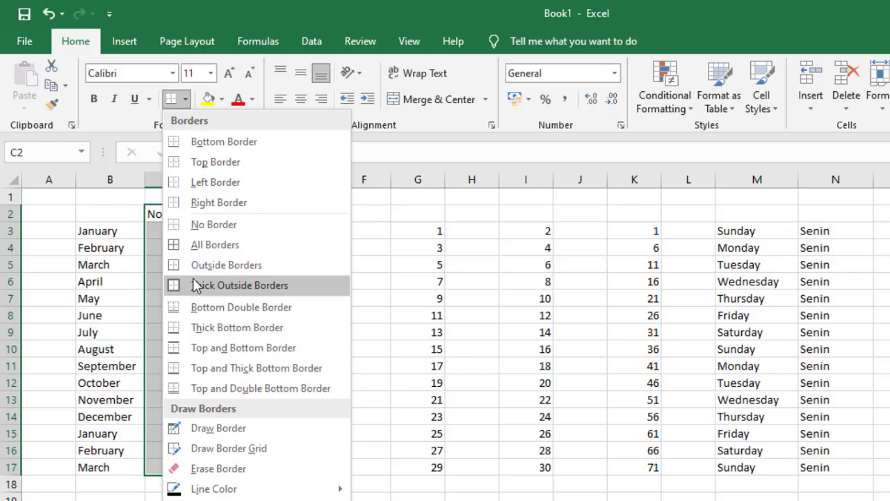
{"action": "left_click", "coordinate": [230, 249]}
{"action": "left_click_drag", "start_coordinate": [199, 184], "coordinate": [197, 183]}
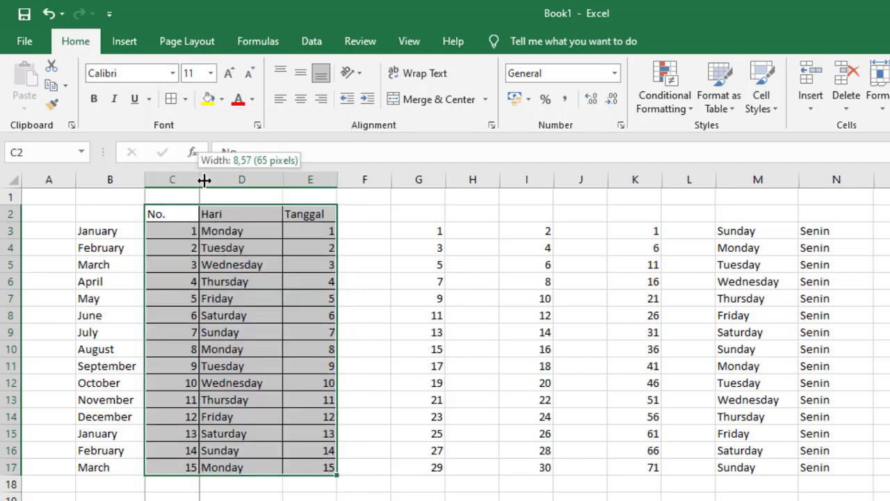
Make the No., Hari and Tanggal header cells bold.
{"action": "left_click", "coordinate": [170, 217]}
{"action": "left_click_drag", "start_coordinate": [170, 217], "coordinate": [291, 215]}
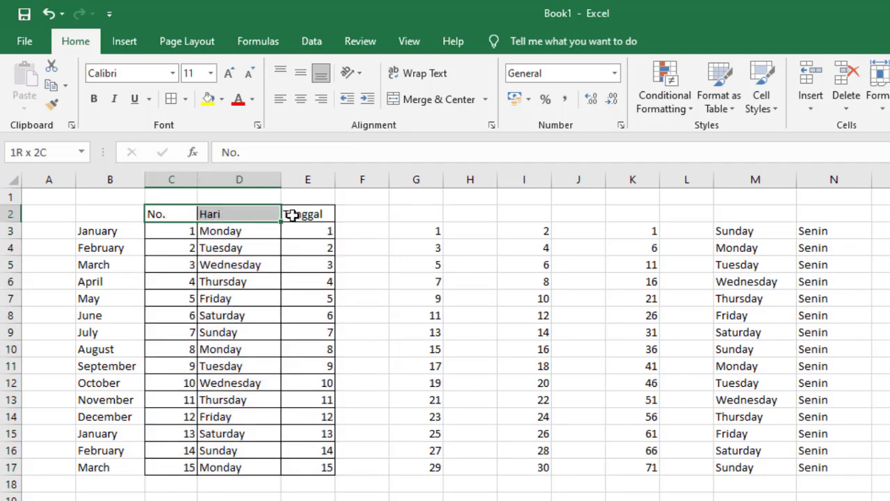
{"action": "left_click", "coordinate": [93, 98]}
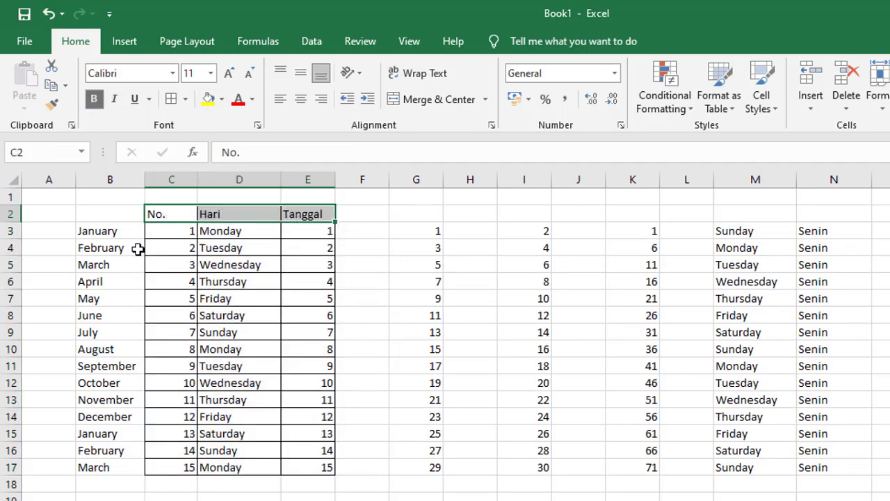
{"action": "left_click", "coordinate": [169, 235]}
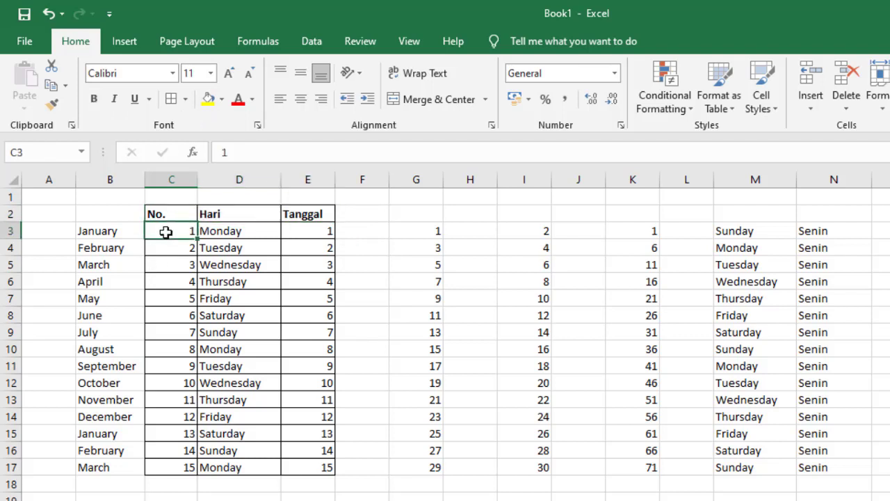
Narrow column C and center-align the numbers 1–15 in C3:C17.
{"action": "left_click_drag", "start_coordinate": [191, 180], "coordinate": [181, 180]}
{"action": "left_click_drag", "start_coordinate": [161, 232], "coordinate": [174, 466]}
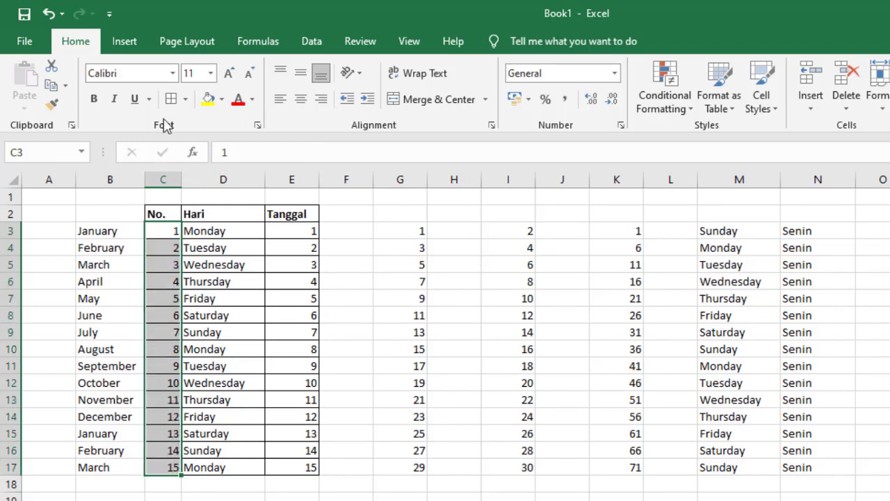
{"action": "left_click", "coordinate": [301, 99]}
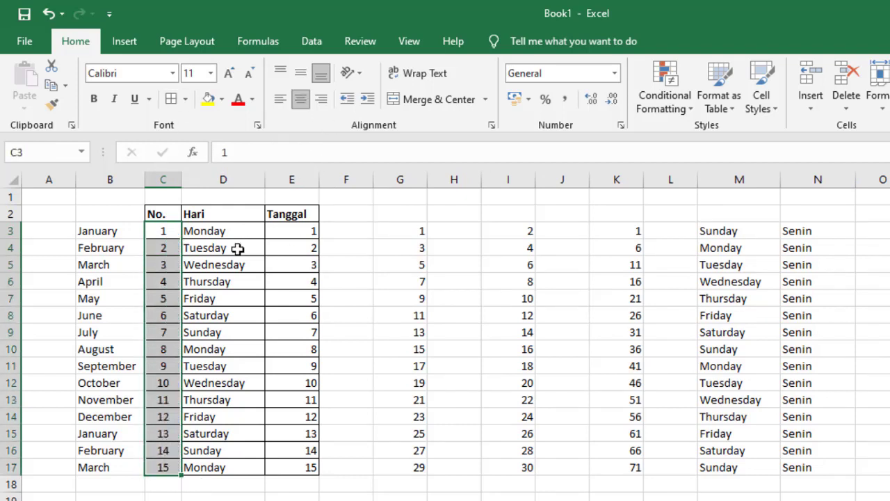
{"action": "left_click", "coordinate": [213, 214]}
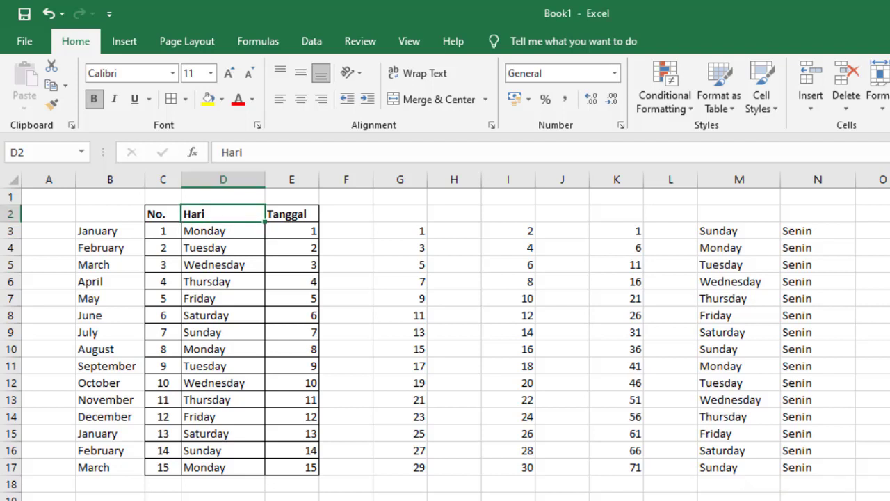
{"action": "left_click", "coordinate": [105, 212]}
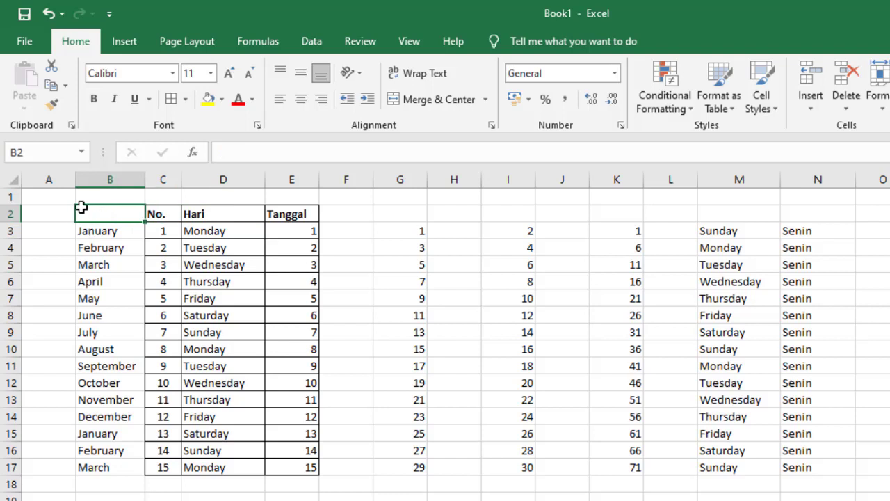